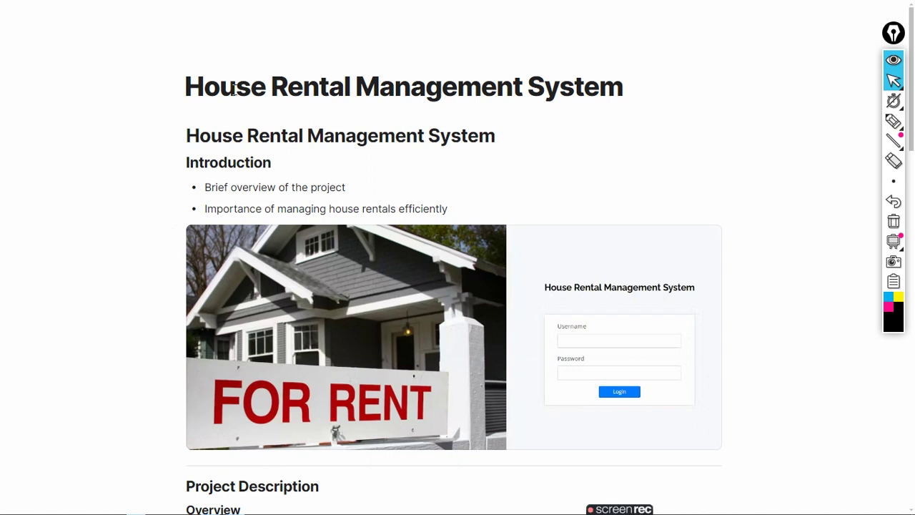
Tick and circle the House Rental Management System title in ink, then clear the ink
{"action": "left_click", "coordinate": [893, 121]}
{"action": "left_click_drag", "start_coordinate": [141, 96], "coordinate": [185, 96]}
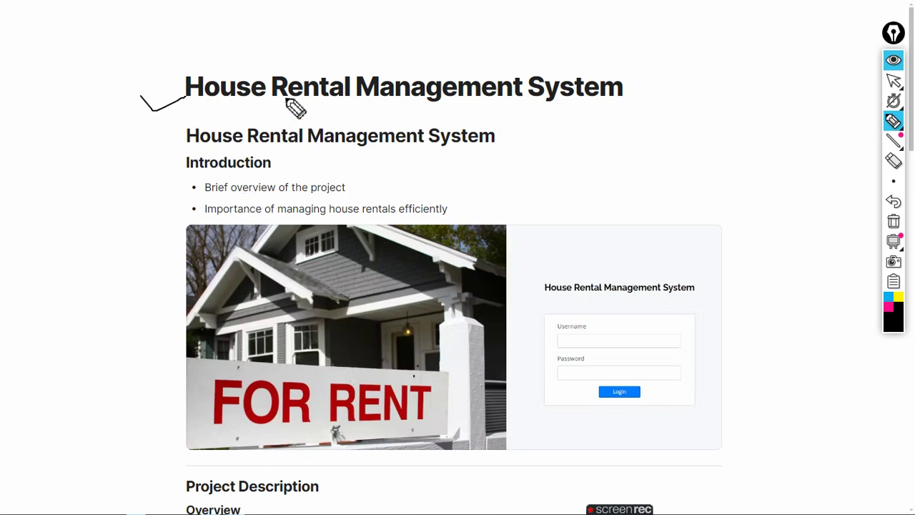
{"action": "mouse_move", "coordinate": [251, 61]}
{"action": "left_mouse_down"}
{"action": "mouse_move", "coordinate": [188, 57]}
{"action": "mouse_move", "coordinate": [203, 108]}
{"action": "mouse_move", "coordinate": [648, 112]}
{"action": "mouse_move", "coordinate": [236, 68]}
{"action": "left_mouse_up"}
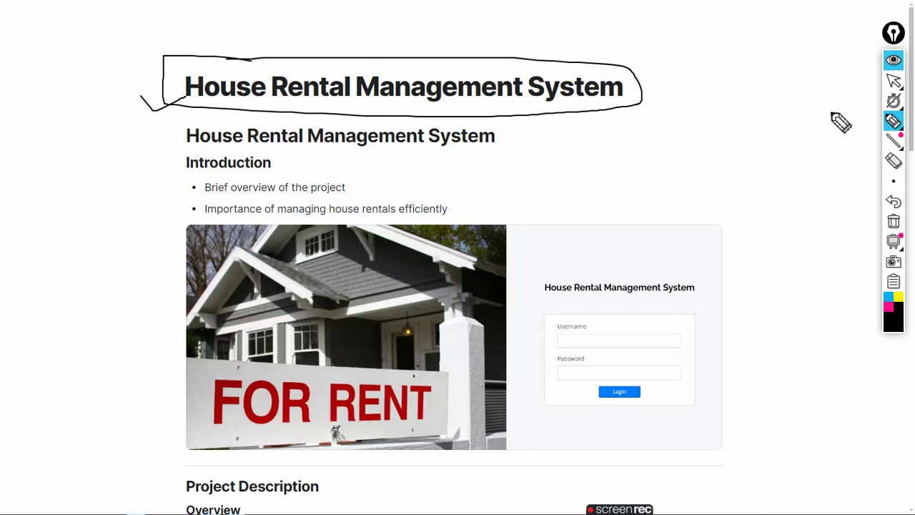
{"action": "left_click", "coordinate": [894, 60]}
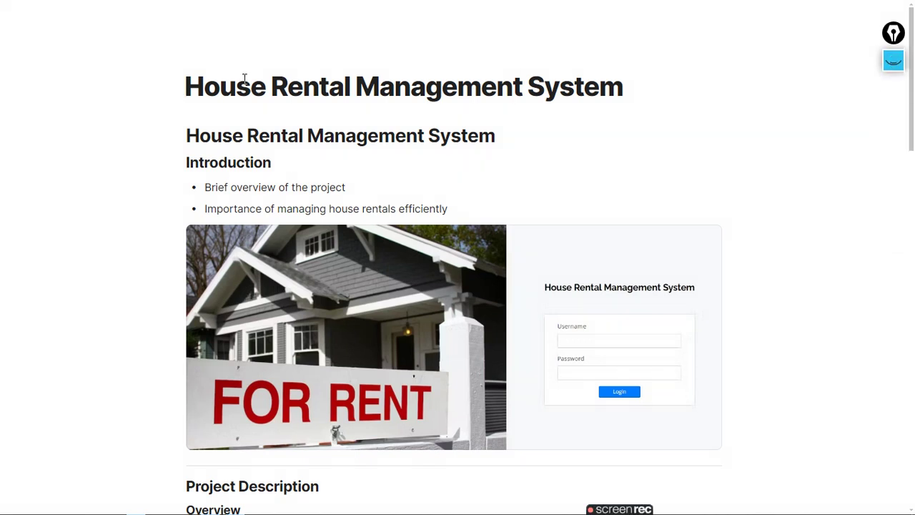
Highlight the title and the 'Developed using PHP and MySQL' bullet while scrolling down
{"action": "left_click_drag", "start_coordinate": [185, 91], "coordinate": [604, 111]}
{"action": "scroll", "coordinate": [384, 152], "scroll_direction": "down", "scroll_amount": 2}
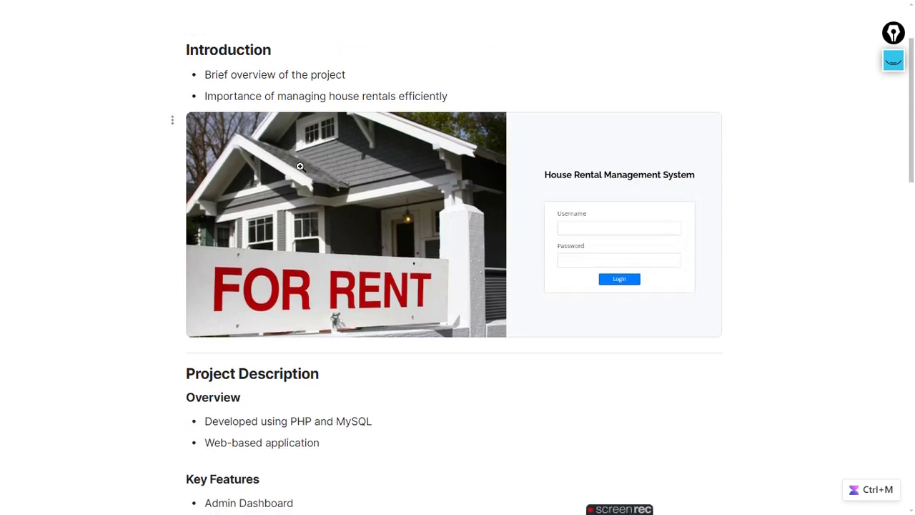
{"action": "scroll", "coordinate": [374, 219], "scroll_direction": "down", "scroll_amount": 3}
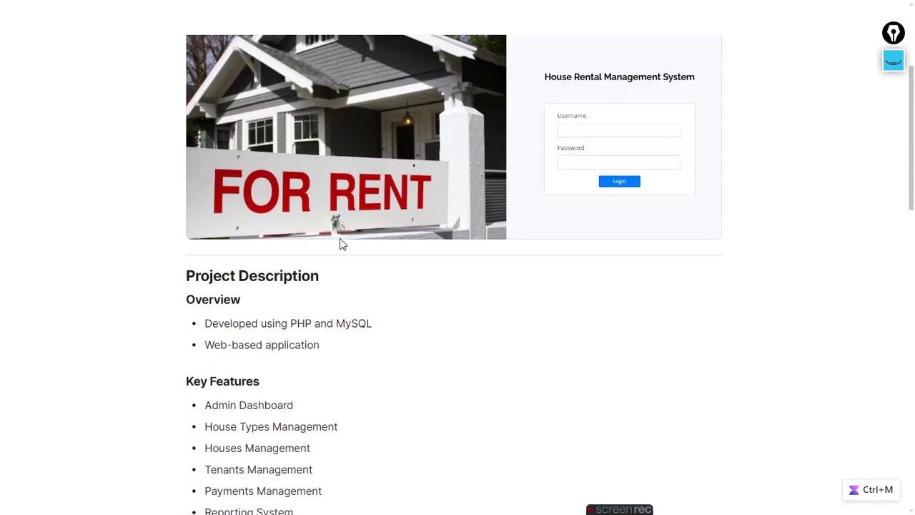
{"action": "scroll", "coordinate": [191, 226], "scroll_direction": "down", "scroll_amount": 1}
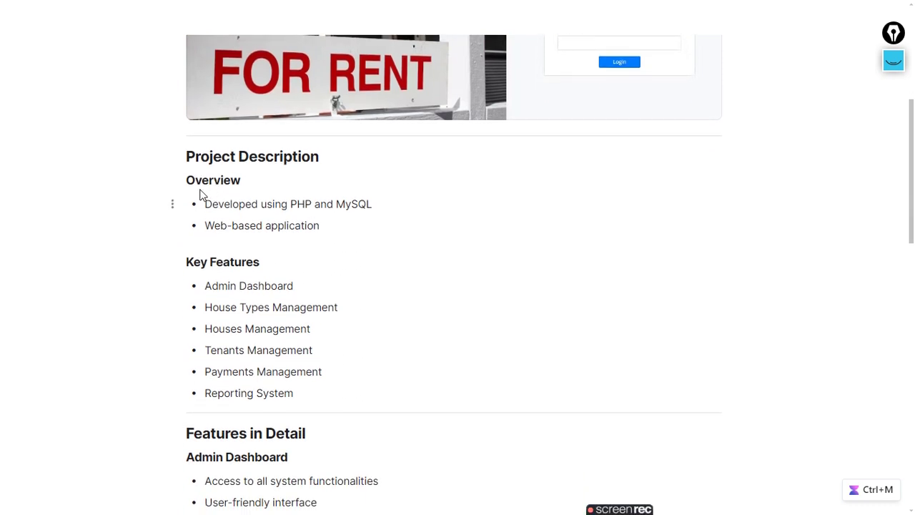
{"action": "left_click_drag", "start_coordinate": [206, 199], "coordinate": [372, 204]}
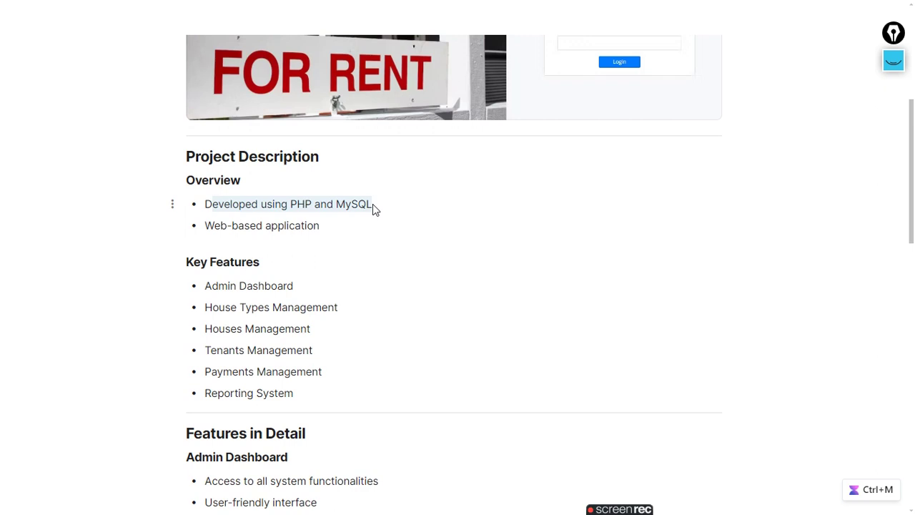
{"action": "scroll", "coordinate": [349, 204], "scroll_direction": "down", "scroll_amount": 1}
Highlight the Web-based application bullet, scroll to Key Features, and turn freehand ink back on
{"action": "double_click", "coordinate": [221, 172]}
{"action": "left_click_drag", "start_coordinate": [221, 172], "coordinate": [319, 176]}
{"action": "scroll", "coordinate": [334, 182], "scroll_direction": "down", "scroll_amount": 1}
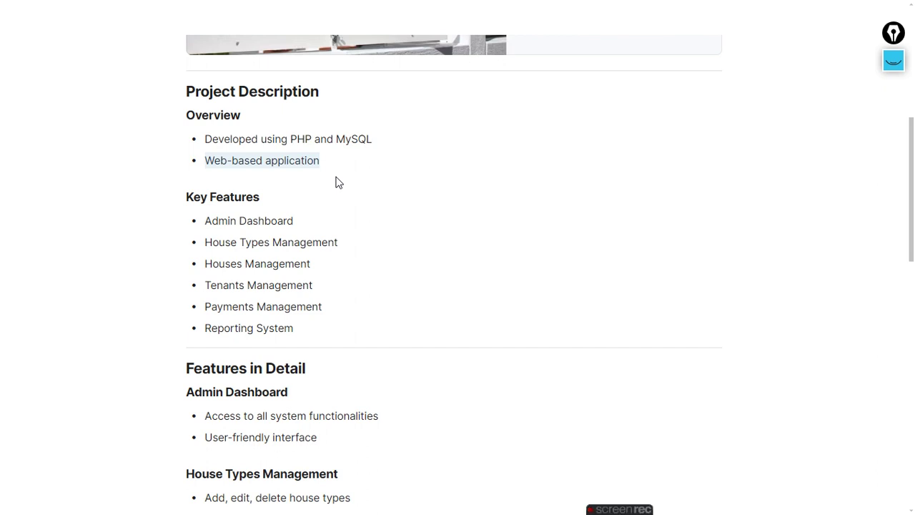
{"action": "scroll", "coordinate": [339, 183], "scroll_direction": "down", "scroll_amount": 1}
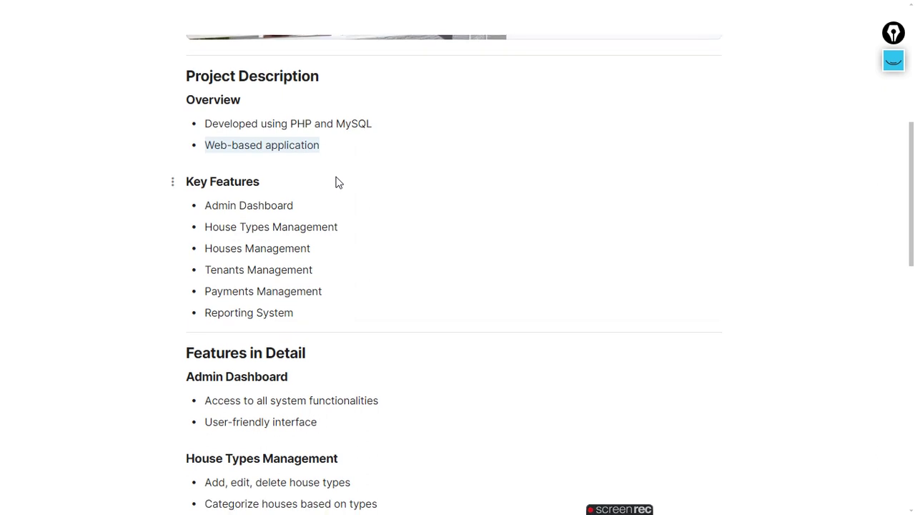
{"action": "left_click", "coordinate": [412, 264]}
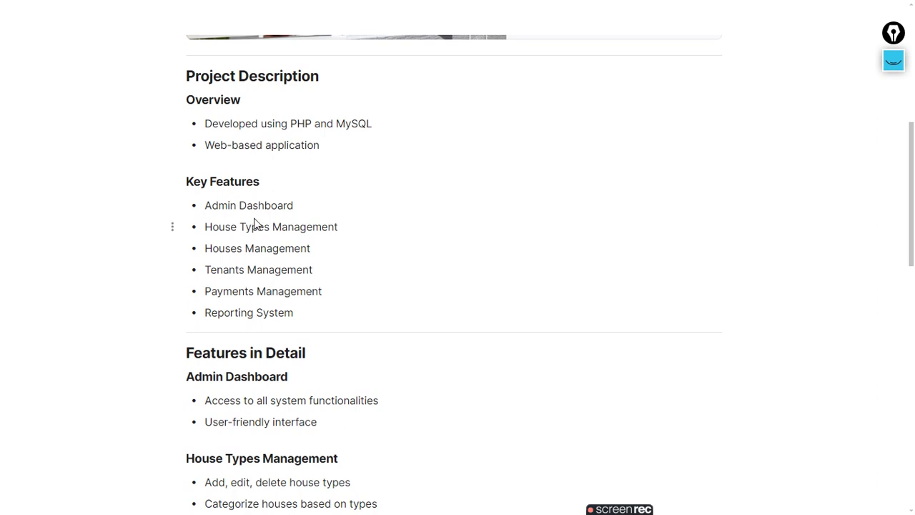
{"action": "left_click", "coordinate": [892, 61]}
{"action": "left_click", "coordinate": [889, 197]}
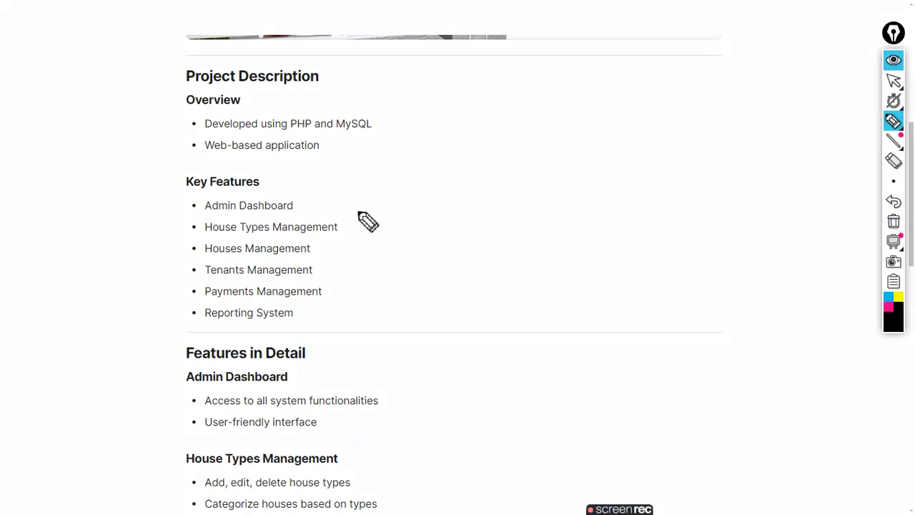
Tick all six Key Features, from Admin Dashboard to Reporting System, box the list, and enlarge the pen
{"action": "left_click_drag", "start_coordinate": [295, 203], "coordinate": [323, 193]}
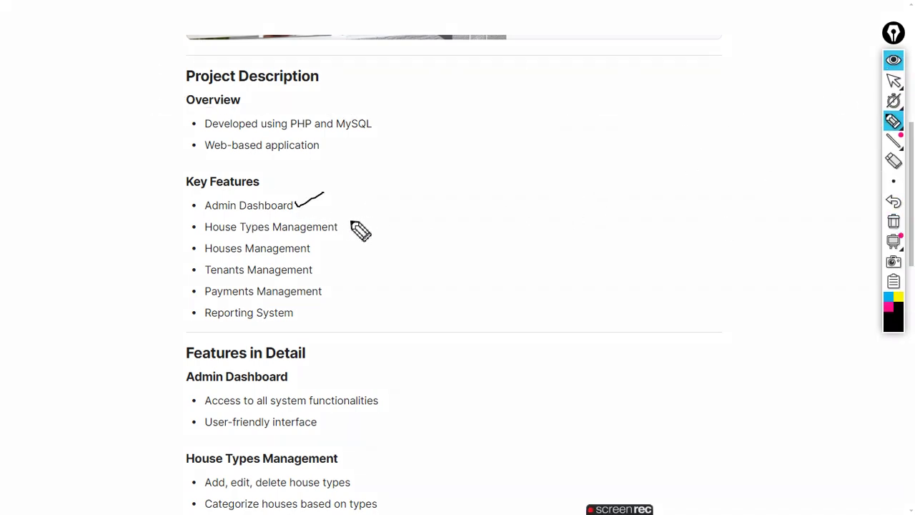
{"action": "left_click_drag", "start_coordinate": [344, 224], "coordinate": [386, 215]}
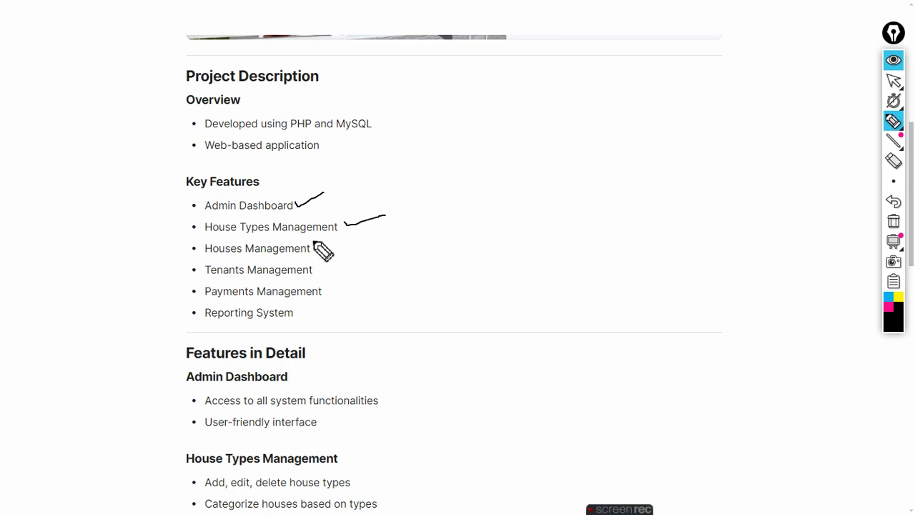
{"action": "left_click_drag", "start_coordinate": [315, 247], "coordinate": [357, 241]}
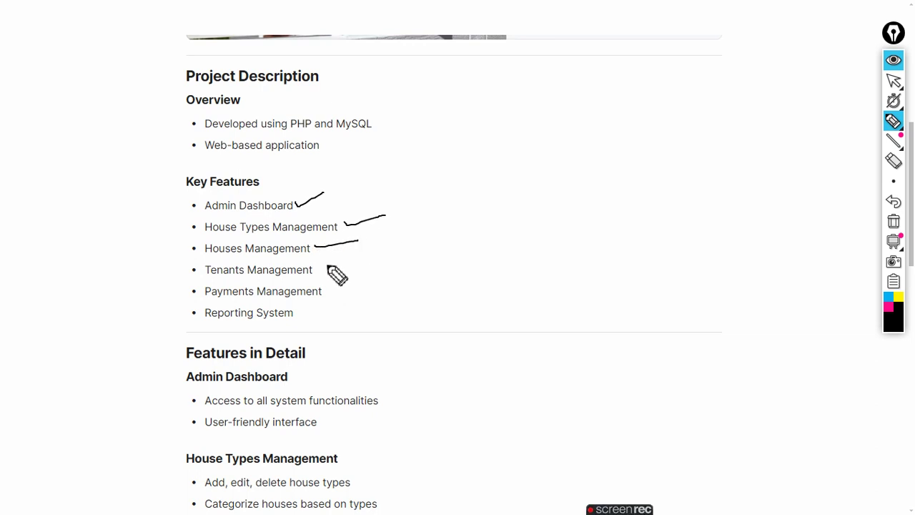
{"action": "left_click_drag", "start_coordinate": [322, 266], "coordinate": [365, 256]}
{"action": "left_click_drag", "start_coordinate": [326, 289], "coordinate": [408, 264]}
{"action": "left_click_drag", "start_coordinate": [302, 307], "coordinate": [333, 303]}
{"action": "mouse_move", "coordinate": [206, 193]}
{"action": "left_mouse_down"}
{"action": "mouse_move", "coordinate": [188, 327]}
{"action": "mouse_move", "coordinate": [398, 198]}
{"action": "mouse_move", "coordinate": [196, 192]}
{"action": "mouse_move", "coordinate": [190, 228]}
{"action": "left_mouse_up"}
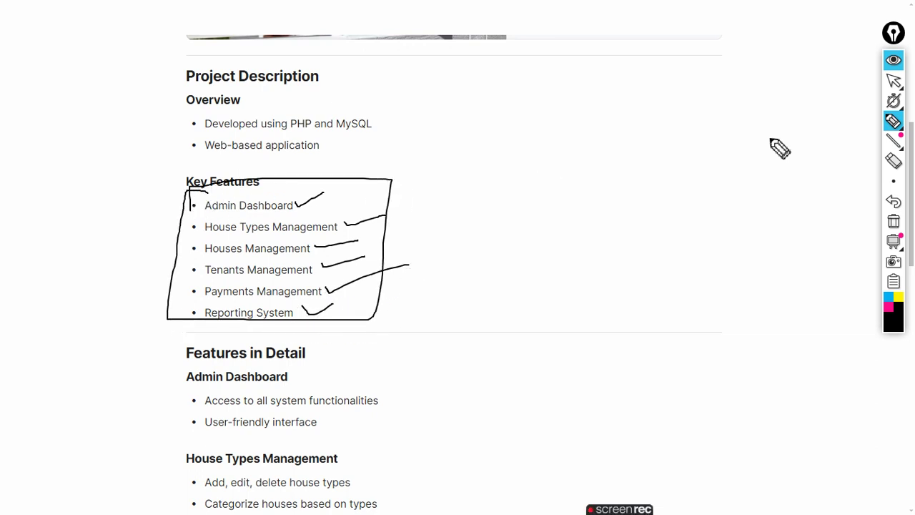
{"action": "left_click", "coordinate": [892, 126]}
{"action": "left_click", "coordinate": [827, 128]}
Clear the ink and scroll down the document, selecting a bullet along the way
{"action": "left_click", "coordinate": [893, 62]}
{"action": "scroll", "coordinate": [568, 207], "scroll_direction": "down", "scroll_amount": 3}
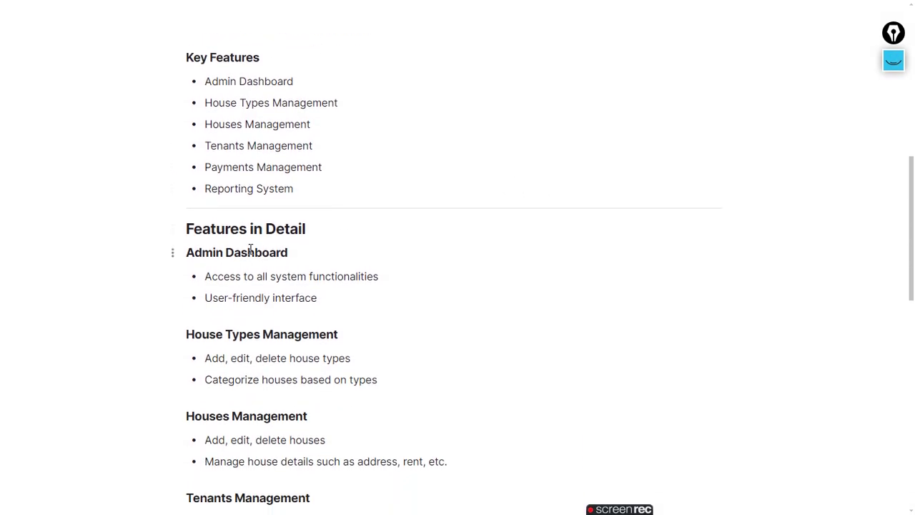
{"action": "scroll", "coordinate": [250, 249], "scroll_direction": "down", "scroll_amount": 1}
{"action": "scroll", "coordinate": [217, 239], "scroll_direction": "down", "scroll_amount": 1}
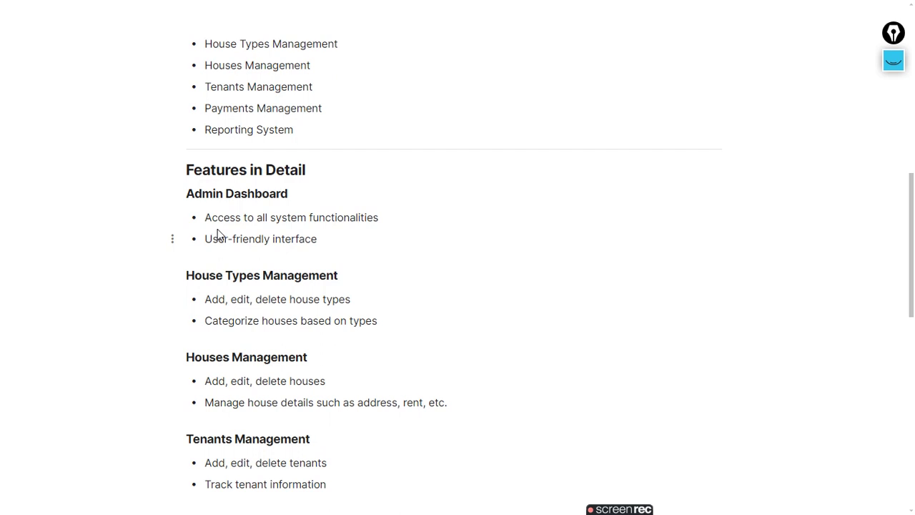
{"action": "left_click_drag", "start_coordinate": [205, 219], "coordinate": [379, 224]}
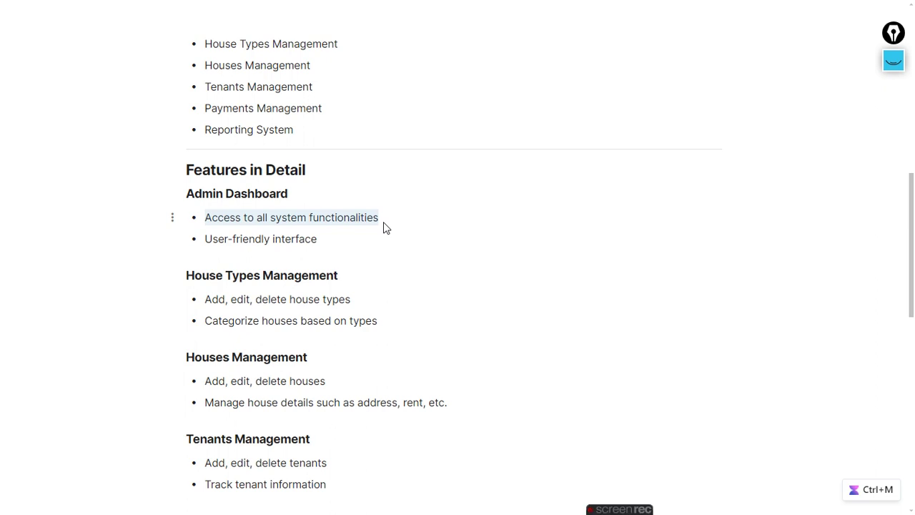
Scroll to Features in Detail and select the House Types Management heading and its 'Add, edit, delete' bullet
{"action": "scroll", "coordinate": [284, 215], "scroll_direction": "down", "scroll_amount": 3}
{"action": "left_click_drag", "start_coordinate": [206, 195], "coordinate": [331, 193]}
{"action": "scroll", "coordinate": [331, 191], "scroll_direction": "down", "scroll_amount": 1}
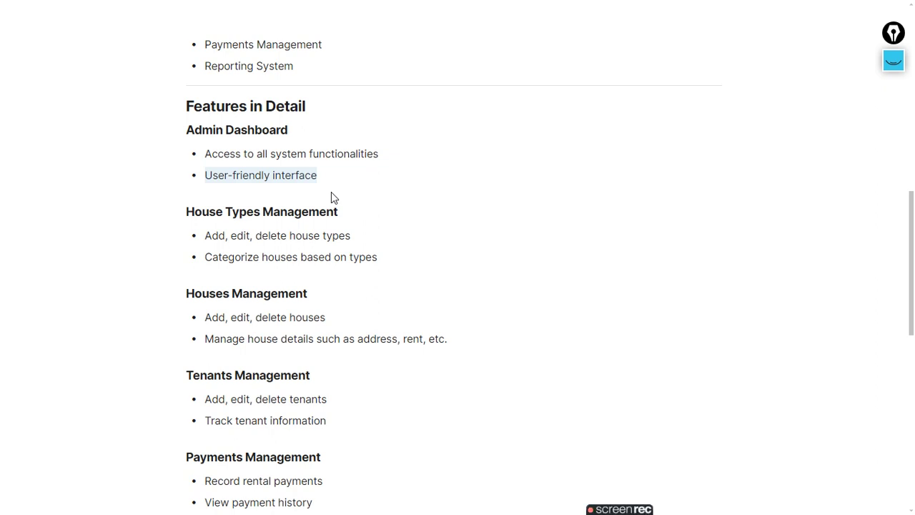
{"action": "scroll", "coordinate": [404, 204], "scroll_direction": "down", "scroll_amount": 1}
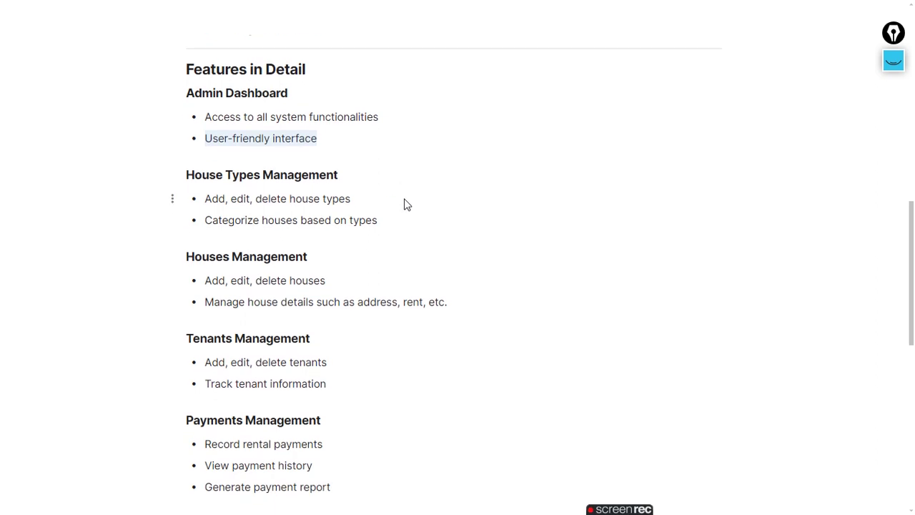
{"action": "left_click_drag", "start_coordinate": [195, 180], "coordinate": [325, 175]}
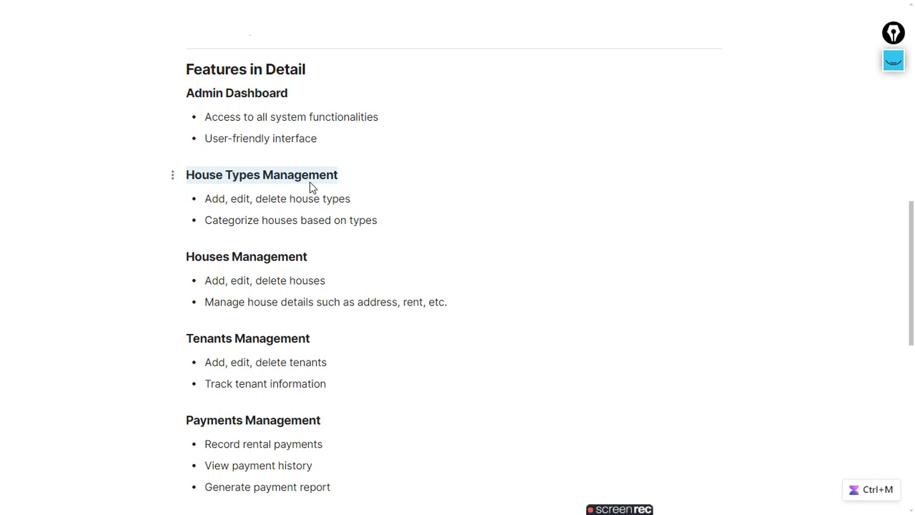
{"action": "left_click_drag", "start_coordinate": [206, 198], "coordinate": [350, 200]}
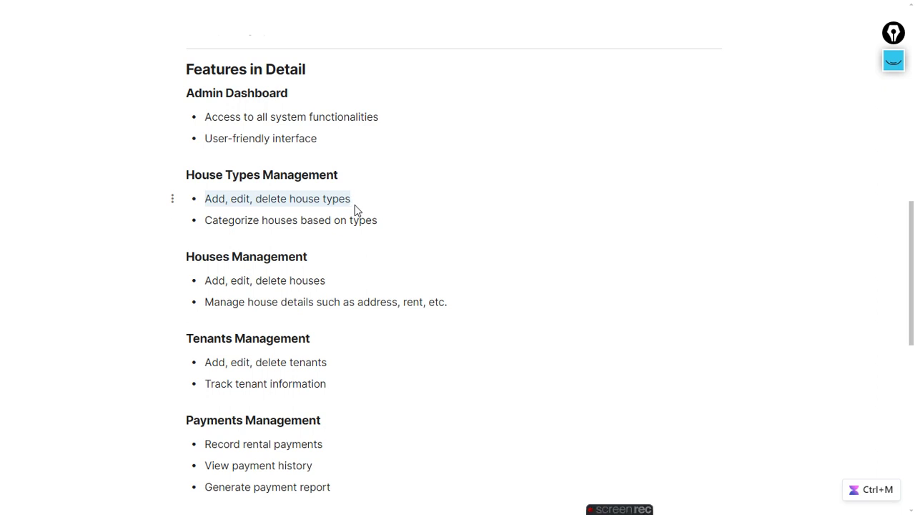
{"action": "scroll", "coordinate": [351, 205], "scroll_direction": "down", "scroll_amount": 2}
Read through Houses Management and Tenants Management, selecting their bullets and heading
{"action": "left_click_drag", "start_coordinate": [218, 207], "coordinate": [448, 236]}
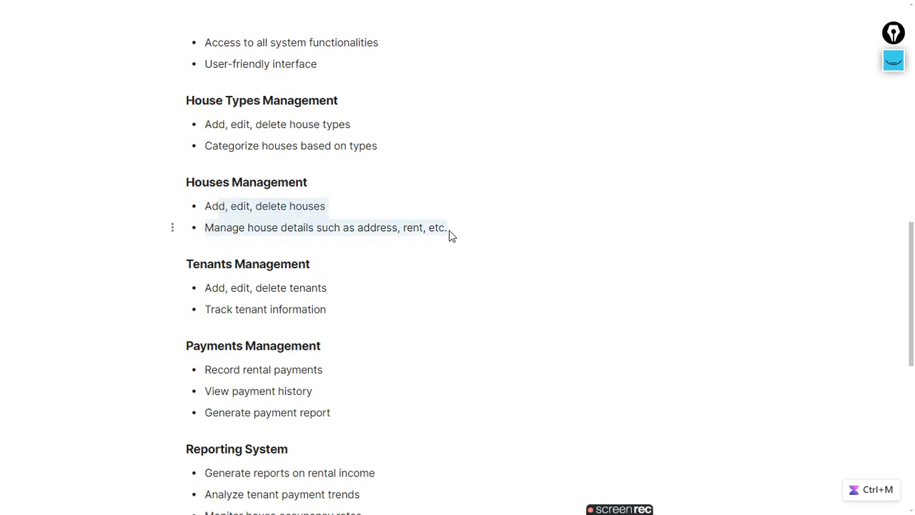
{"action": "scroll", "coordinate": [449, 236], "scroll_direction": "down", "scroll_amount": 1}
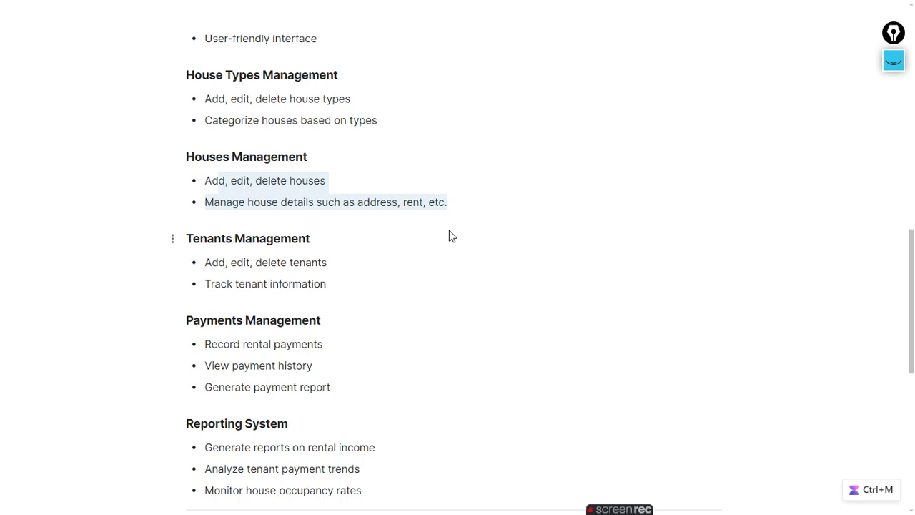
{"action": "scroll", "coordinate": [451, 236], "scroll_direction": "down", "scroll_amount": 1}
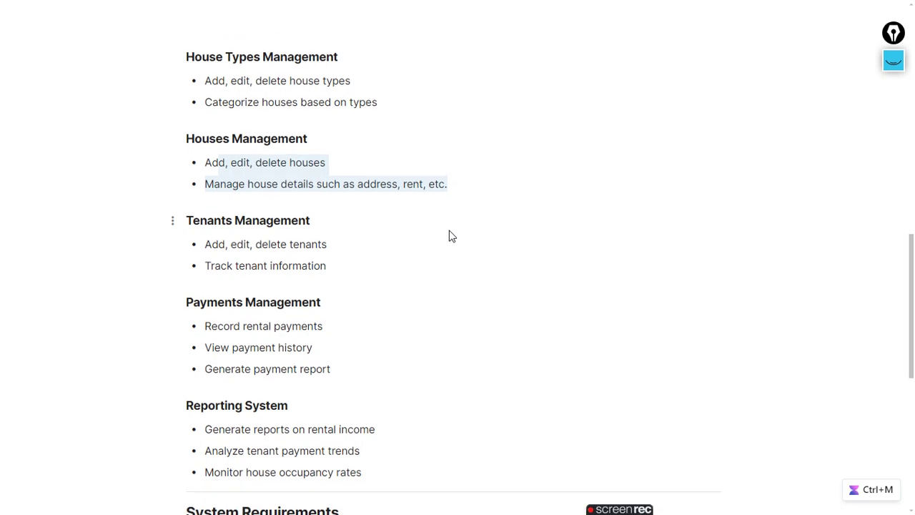
{"action": "left_click", "coordinate": [236, 237]}
{"action": "left_click_drag", "start_coordinate": [187, 218], "coordinate": [302, 226]}
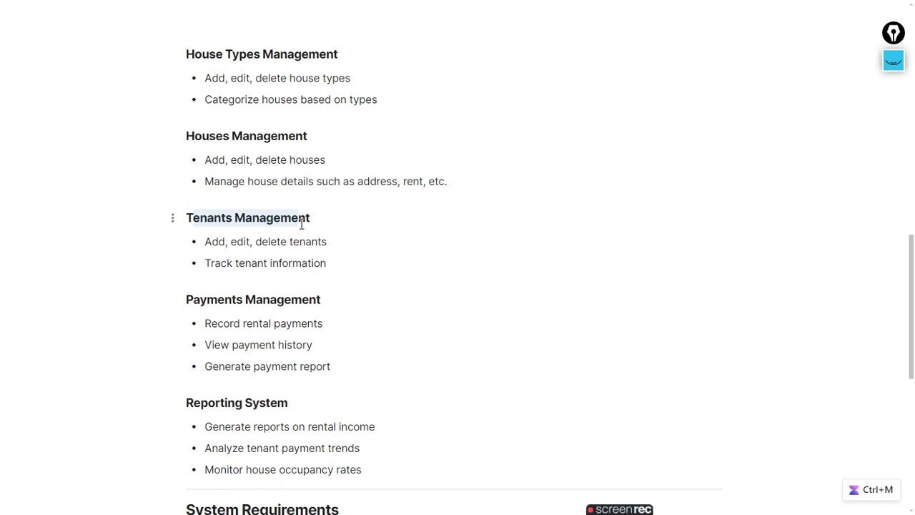
{"action": "scroll", "coordinate": [301, 225], "scroll_direction": "down", "scroll_amount": 2}
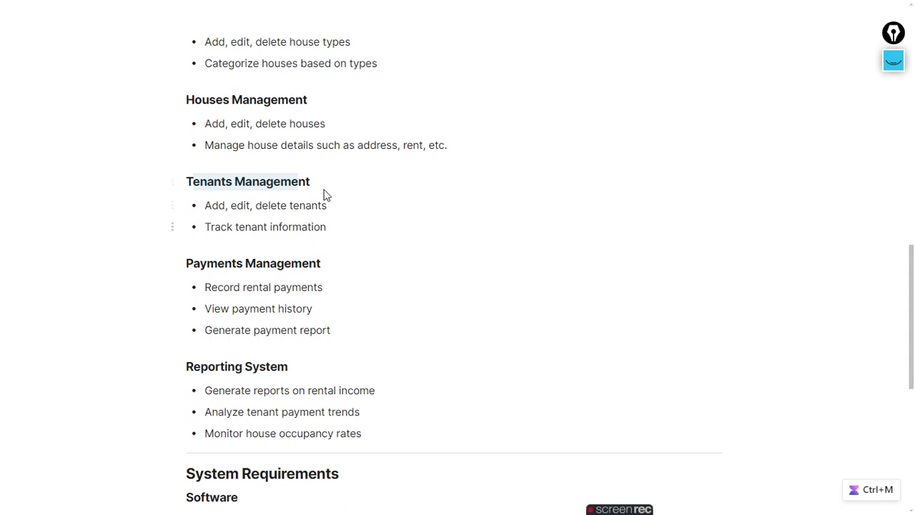
{"action": "scroll", "coordinate": [322, 196], "scroll_direction": "down", "scroll_amount": 1}
{"action": "left_click", "coordinate": [361, 209]}
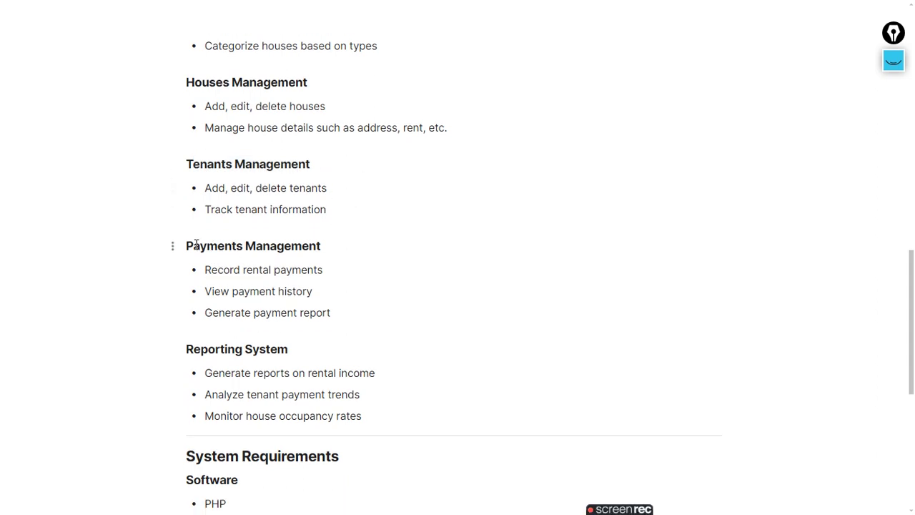
Select the Payments Management text, scroll to Reporting System, and turn pen annotation back on
{"action": "left_click_drag", "start_coordinate": [218, 263], "coordinate": [328, 302]}
{"action": "left_click", "coordinate": [517, 253]}
{"action": "scroll", "coordinate": [691, 148], "scroll_direction": "down", "scroll_amount": 2}
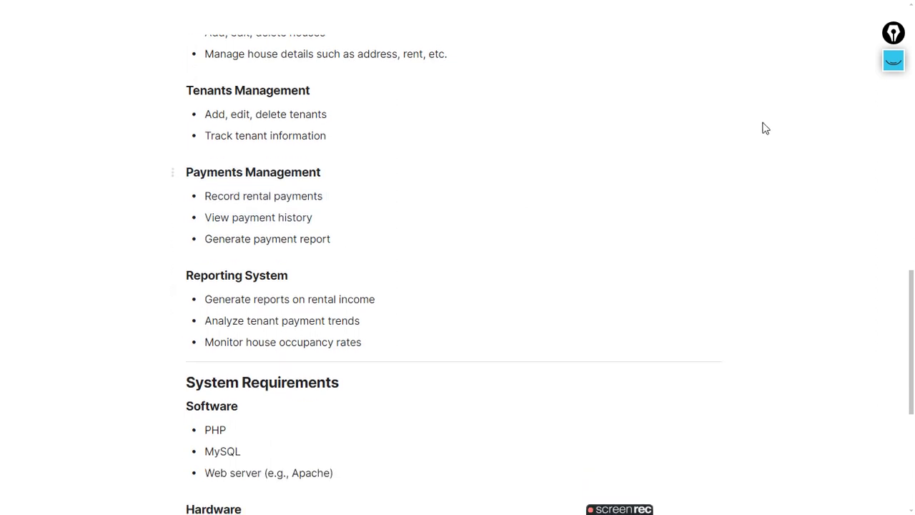
{"action": "left_click", "coordinate": [892, 63]}
{"action": "left_click", "coordinate": [893, 221]}
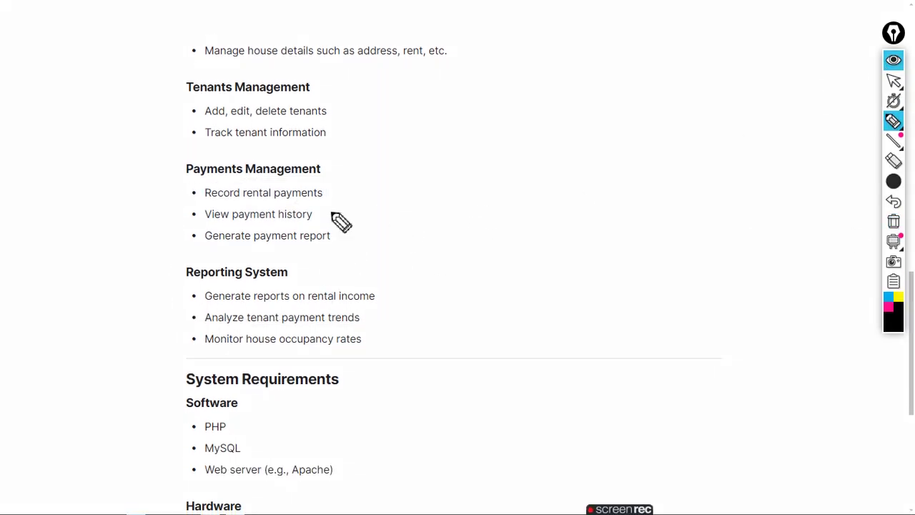
{"action": "mouse_move", "coordinate": [366, 153]}
{"action": "left_mouse_down"}
{"action": "mouse_move", "coordinate": [153, 155]}
{"action": "mouse_move", "coordinate": [254, 250]}
{"action": "mouse_move", "coordinate": [375, 171]}
{"action": "mouse_move", "coordinate": [366, 153]}
{"action": "left_mouse_up"}
{"action": "scroll", "coordinate": [685, 186], "scroll_direction": "down", "scroll_amount": 3}
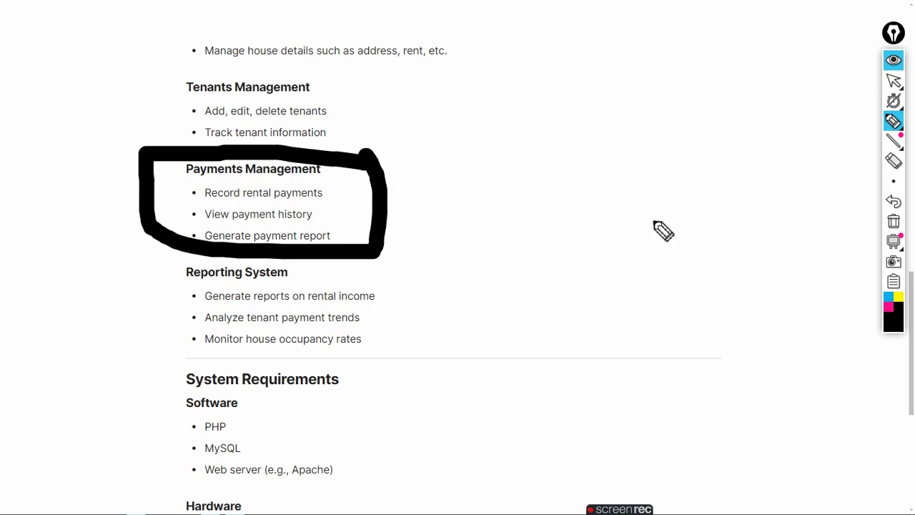
{"action": "left_click", "coordinate": [895, 221]}
{"action": "mouse_move", "coordinate": [342, 157]}
{"action": "left_mouse_down"}
{"action": "mouse_move", "coordinate": [184, 160]}
{"action": "mouse_move", "coordinate": [173, 246]}
{"action": "mouse_move", "coordinate": [344, 248]}
{"action": "mouse_move", "coordinate": [342, 159]}
{"action": "mouse_move", "coordinate": [366, 184]}
{"action": "left_mouse_up"}
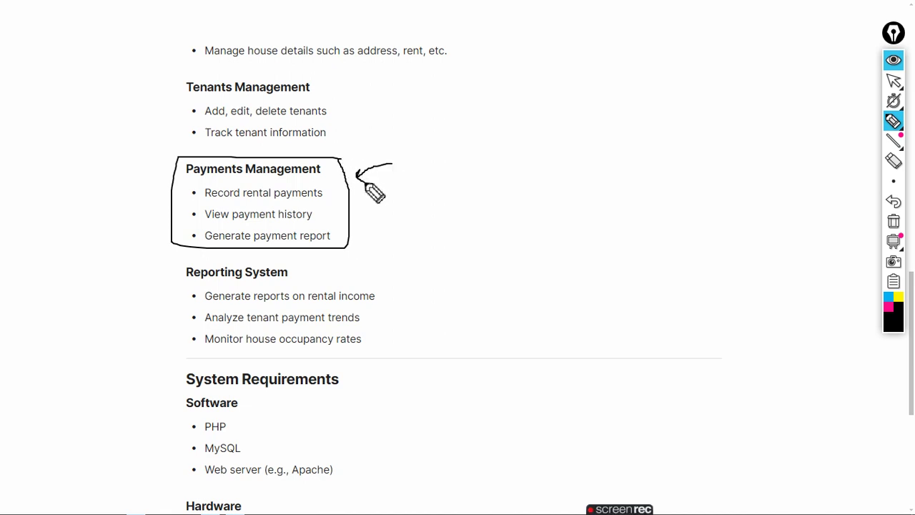
{"action": "mouse_move", "coordinate": [579, 163]}
{"action": "left_mouse_down"}
{"action": "mouse_move", "coordinate": [525, 203]}
{"action": "mouse_move", "coordinate": [580, 170]}
{"action": "mouse_move", "coordinate": [625, 100]}
{"action": "mouse_move", "coordinate": [629, 120]}
{"action": "left_mouse_up"}
{"action": "mouse_move", "coordinate": [668, 93]}
{"action": "left_mouse_down"}
{"action": "mouse_move", "coordinate": [713, 143]}
{"action": "mouse_move", "coordinate": [693, 120]}
{"action": "mouse_move", "coordinate": [803, 155]}
{"action": "mouse_move", "coordinate": [730, 242]}
{"action": "mouse_move", "coordinate": [845, 166]}
{"action": "left_mouse_up"}
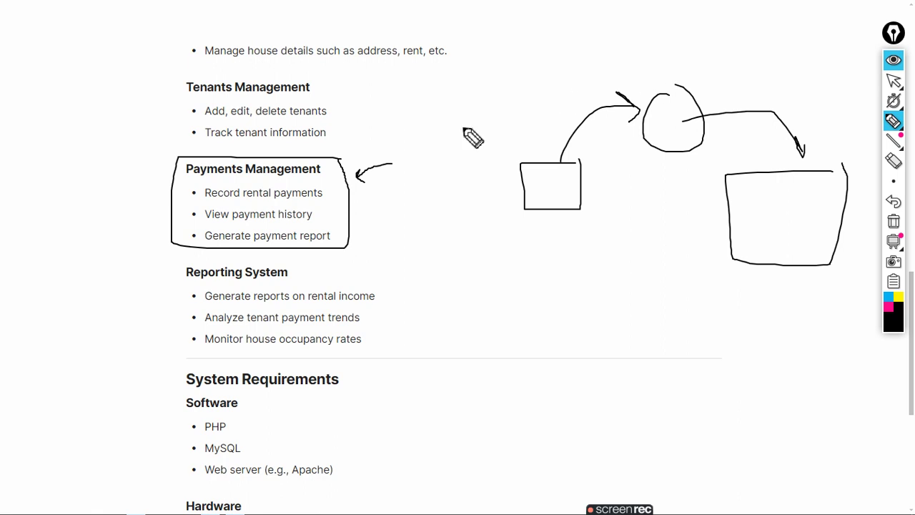
{"action": "left_click_drag", "start_coordinate": [689, 18], "coordinate": [670, 85]}
{"action": "mouse_move", "coordinate": [660, 52]}
{"action": "left_mouse_down"}
{"action": "mouse_move", "coordinate": [670, 86]}
{"action": "mouse_move", "coordinate": [680, 73]}
{"action": "left_mouse_up"}
{"action": "left_click_drag", "start_coordinate": [670, 250], "coordinate": [670, 157]}
{"action": "mouse_move", "coordinate": [663, 171]}
{"action": "left_mouse_down"}
{"action": "mouse_move", "coordinate": [670, 157]}
{"action": "mouse_move", "coordinate": [686, 166]}
{"action": "left_mouse_up"}
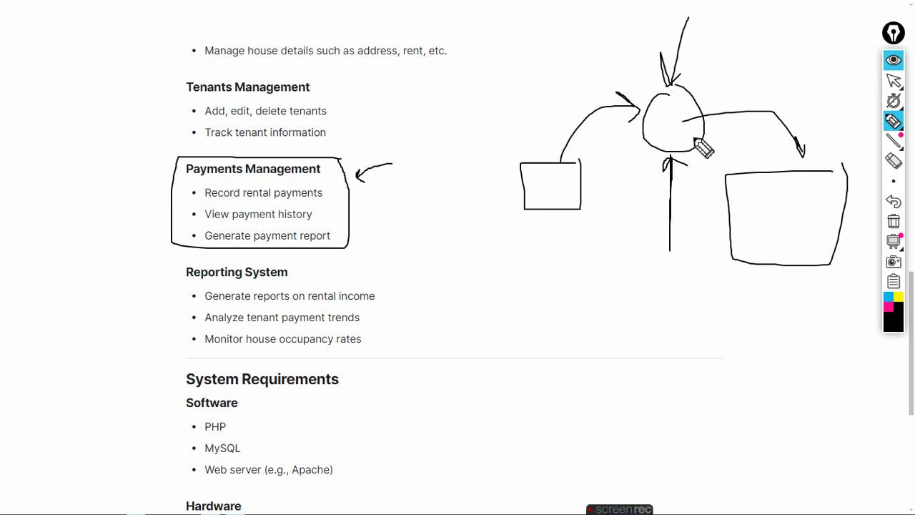
{"action": "mouse_move", "coordinate": [662, 83]}
{"action": "left_mouse_down"}
{"action": "mouse_move", "coordinate": [713, 119]}
{"action": "mouse_move", "coordinate": [703, 86]}
{"action": "left_mouse_up"}
{"action": "mouse_move", "coordinate": [736, 44]}
{"action": "left_mouse_down"}
{"action": "mouse_move", "coordinate": [703, 74]}
{"action": "mouse_move", "coordinate": [710, 78]}
{"action": "left_mouse_up"}
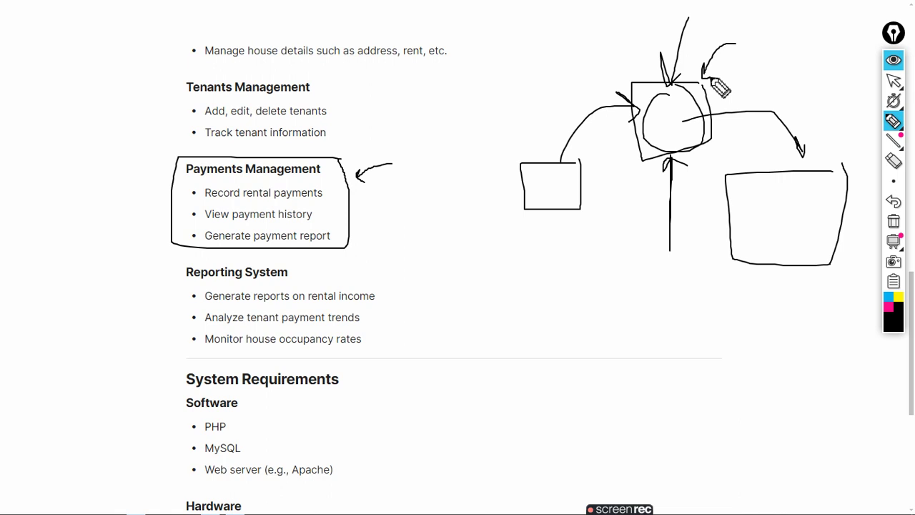
{"action": "left_click", "coordinate": [893, 220]}
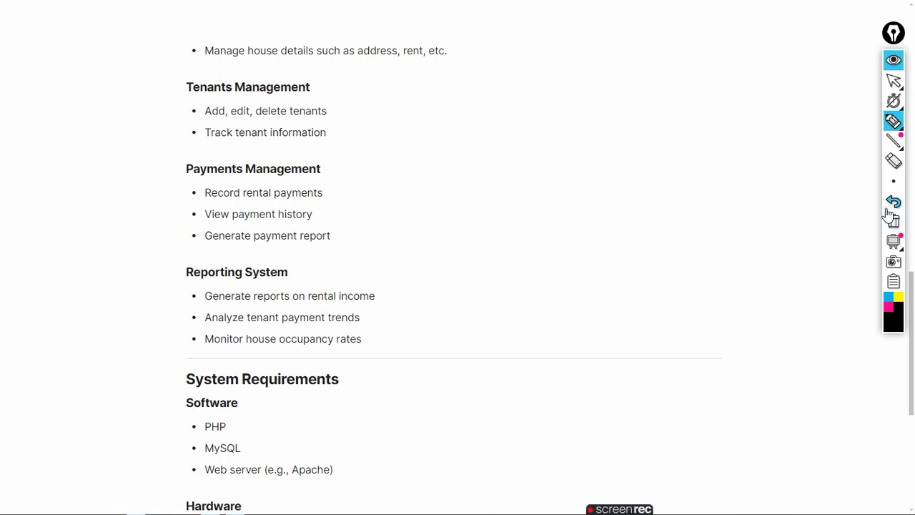
Tick, box and arrow the Reporting System heading, underline its first and last bullets, then clear the ink
{"action": "left_click_drag", "start_coordinate": [173, 275], "coordinate": [202, 266]}
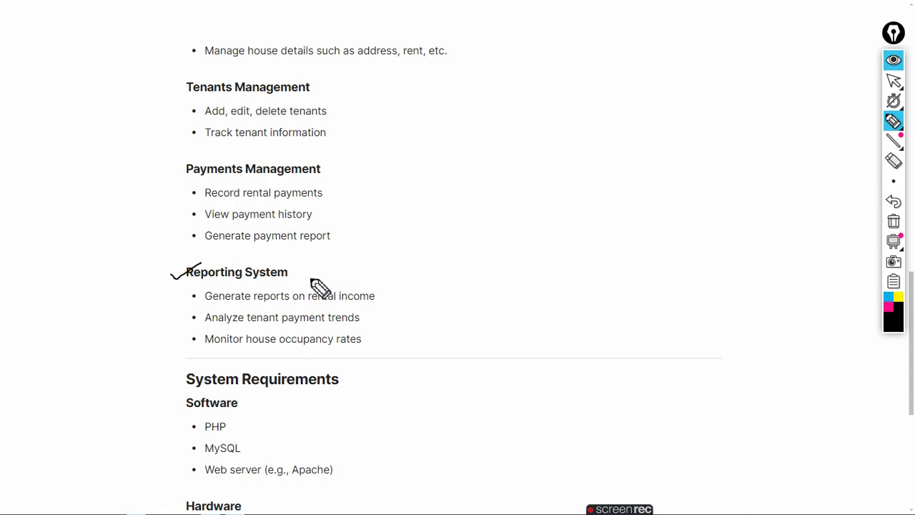
{"action": "mouse_move", "coordinate": [292, 266]}
{"action": "left_mouse_down"}
{"action": "mouse_move", "coordinate": [181, 262]}
{"action": "mouse_move", "coordinate": [312, 282]}
{"action": "mouse_move", "coordinate": [311, 266]}
{"action": "left_mouse_up"}
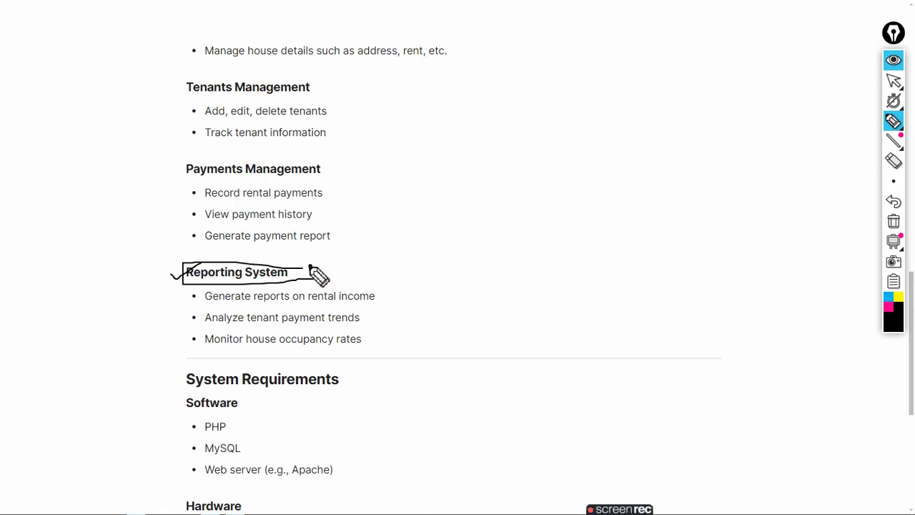
{"action": "mouse_move", "coordinate": [365, 262]}
{"action": "left_mouse_down"}
{"action": "mouse_move", "coordinate": [317, 268]}
{"action": "mouse_move", "coordinate": [327, 275]}
{"action": "left_mouse_up"}
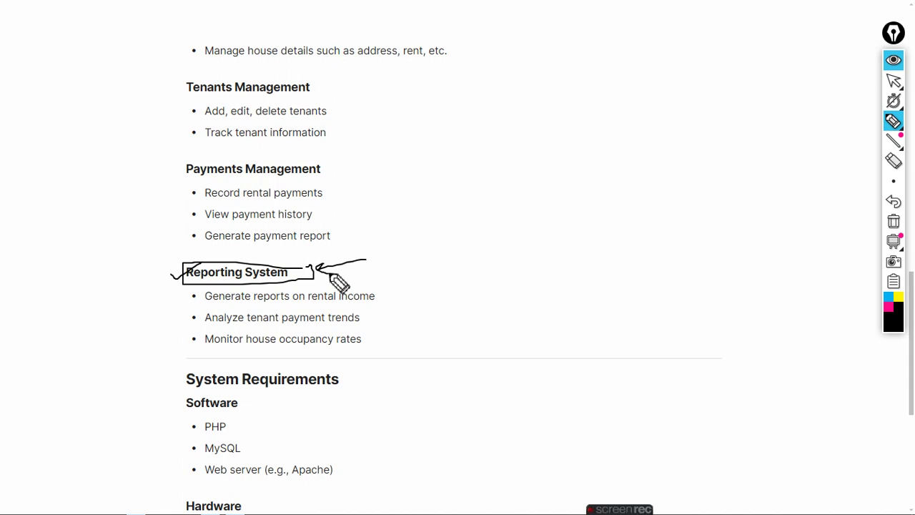
{"action": "left_click_drag", "start_coordinate": [228, 306], "coordinate": [402, 300]}
{"action": "left_click_drag", "start_coordinate": [203, 349], "coordinate": [402, 322]}
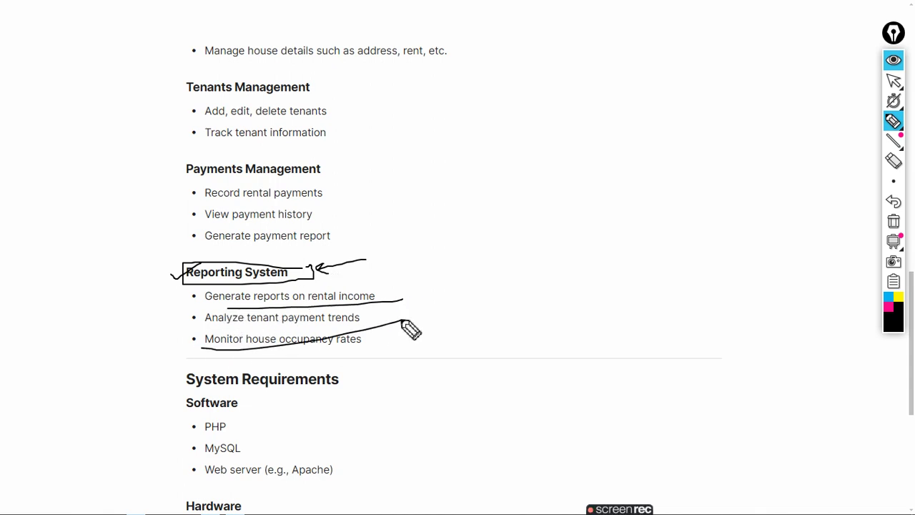
{"action": "left_click", "coordinate": [894, 60]}
Scroll to System Requirements, tick the PHP/MySQL and Web server items in ink, then erase them
{"action": "scroll", "coordinate": [531, 247], "scroll_direction": "down", "scroll_amount": 5}
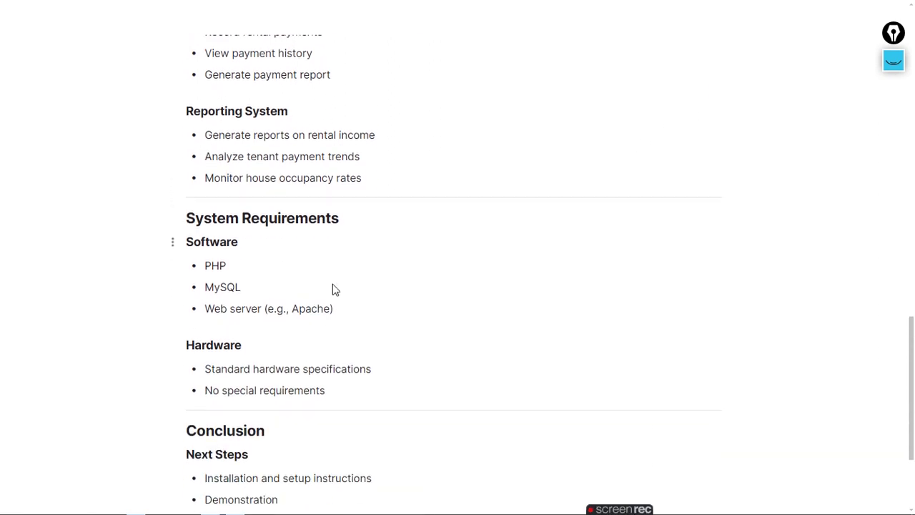
{"action": "scroll", "coordinate": [299, 268], "scroll_direction": "down", "scroll_amount": 1}
{"action": "left_click", "coordinate": [893, 60]}
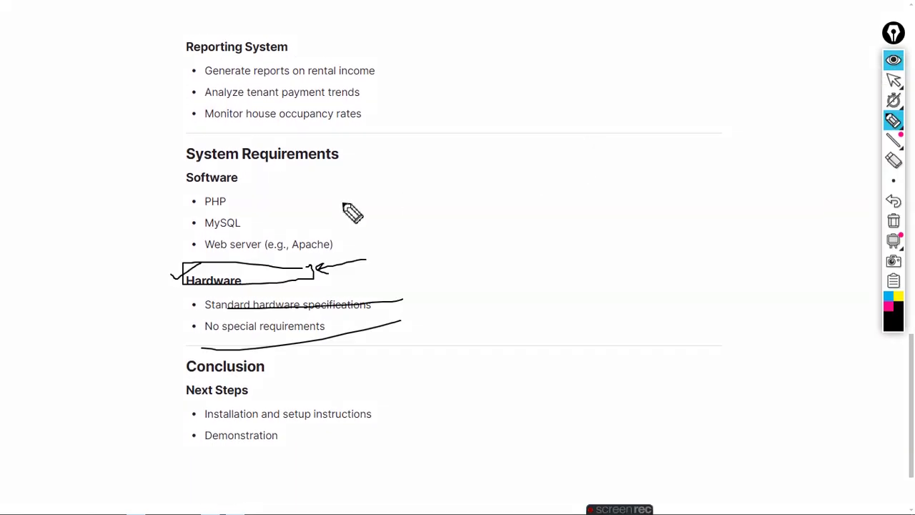
{"action": "left_click_drag", "start_coordinate": [233, 203], "coordinate": [269, 210]}
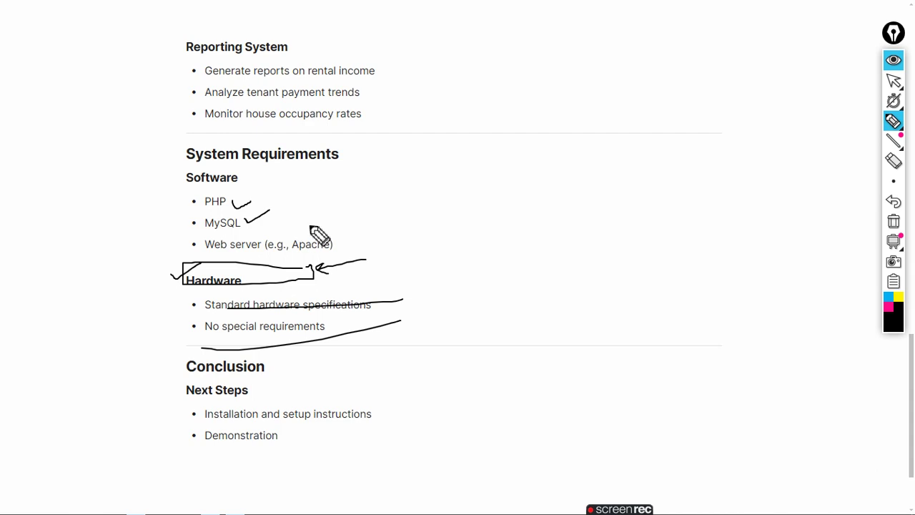
{"action": "left_click_drag", "start_coordinate": [343, 244], "coordinate": [368, 234]}
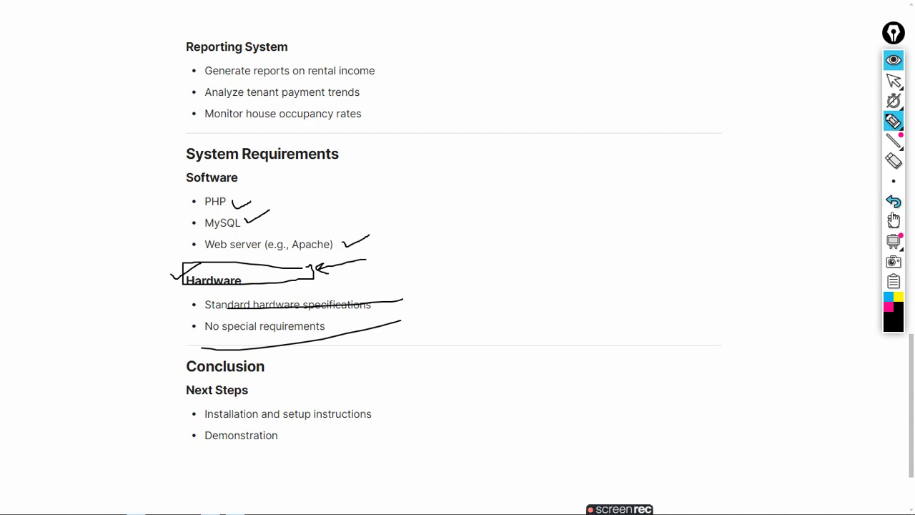
{"action": "left_click", "coordinate": [887, 222]}
Box MySQL and PHP, outline and arrow the Web server line, bracket the Hardware bullets, then clear
{"action": "mouse_move", "coordinate": [245, 215]}
{"action": "left_mouse_down"}
{"action": "mouse_move", "coordinate": [215, 216]}
{"action": "mouse_move", "coordinate": [204, 230]}
{"action": "mouse_move", "coordinate": [276, 217]}
{"action": "mouse_move", "coordinate": [305, 183]}
{"action": "mouse_move", "coordinate": [313, 209]}
{"action": "left_mouse_up"}
{"action": "mouse_move", "coordinate": [219, 191]}
{"action": "left_mouse_down"}
{"action": "mouse_move", "coordinate": [208, 207]}
{"action": "mouse_move", "coordinate": [226, 200]}
{"action": "left_mouse_up"}
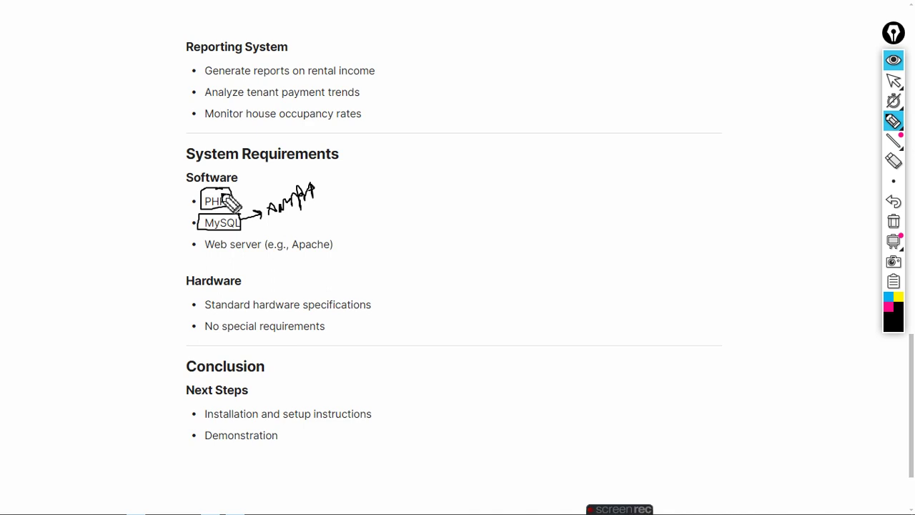
{"action": "mouse_move", "coordinate": [212, 259]}
{"action": "left_mouse_down"}
{"action": "mouse_move", "coordinate": [362, 257]}
{"action": "mouse_move", "coordinate": [171, 240]}
{"action": "mouse_move", "coordinate": [246, 263]}
{"action": "left_mouse_up"}
{"action": "mouse_move", "coordinate": [371, 213]}
{"action": "left_mouse_down"}
{"action": "mouse_move", "coordinate": [338, 230]}
{"action": "mouse_move", "coordinate": [352, 230]}
{"action": "left_mouse_up"}
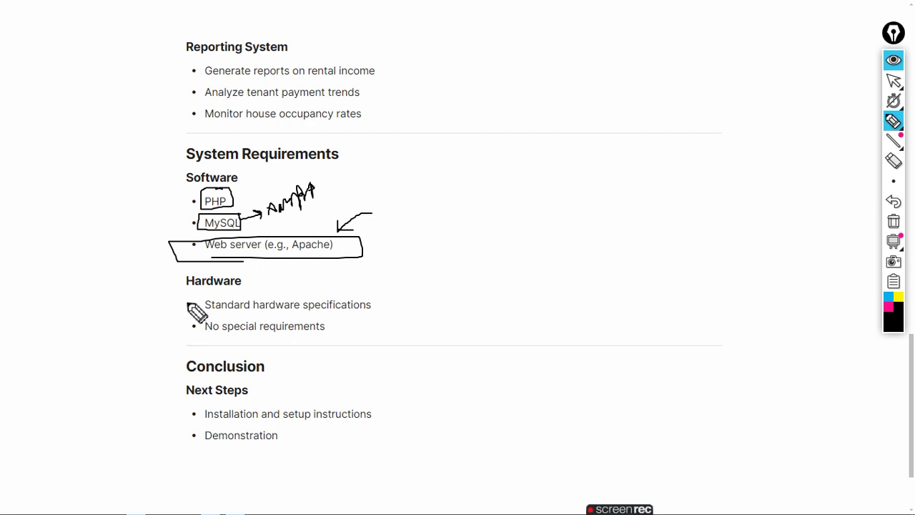
{"action": "mouse_move", "coordinate": [228, 293]}
{"action": "left_mouse_down"}
{"action": "mouse_move", "coordinate": [187, 306]}
{"action": "mouse_move", "coordinate": [280, 340]}
{"action": "mouse_move", "coordinate": [399, 292]}
{"action": "mouse_move", "coordinate": [218, 294]}
{"action": "left_mouse_up"}
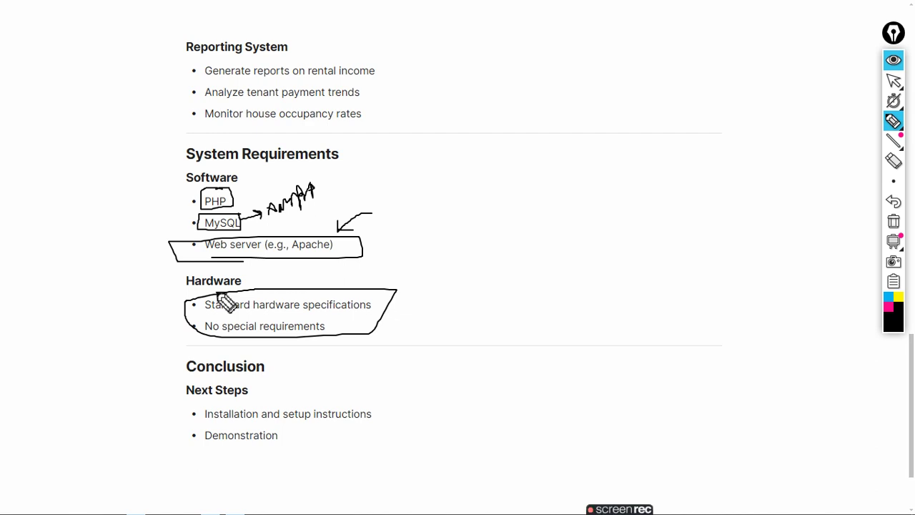
{"action": "left_click", "coordinate": [893, 221]}
Underline Next Steps, arrow the installation instructions bullet, clear the ink and leave full-screen view
{"action": "left_click_drag", "start_coordinate": [223, 402], "coordinate": [297, 403]}
{"action": "mouse_move", "coordinate": [412, 413]}
{"action": "left_mouse_down"}
{"action": "mouse_move", "coordinate": [372, 413]}
{"action": "mouse_move", "coordinate": [403, 426]}
{"action": "left_mouse_up"}
{"action": "mouse_move", "coordinate": [893, 100]}
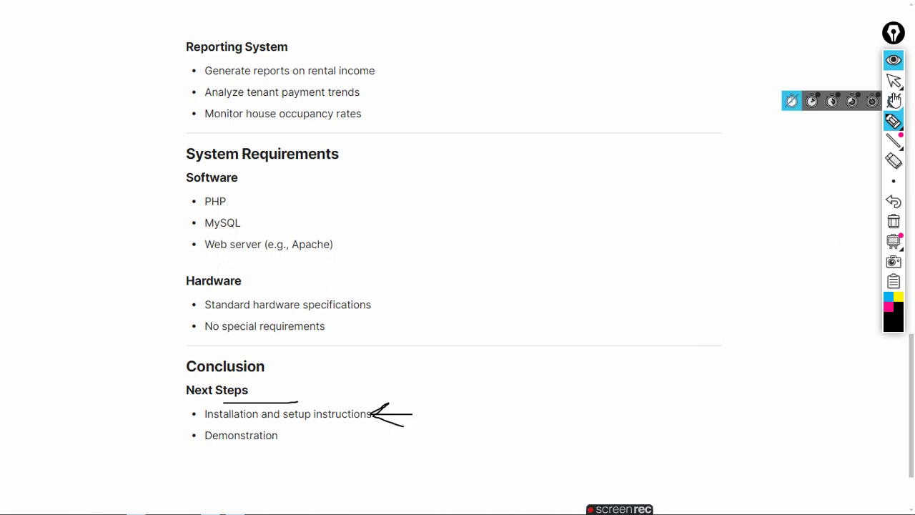
{"action": "left_click", "coordinate": [899, 39]}
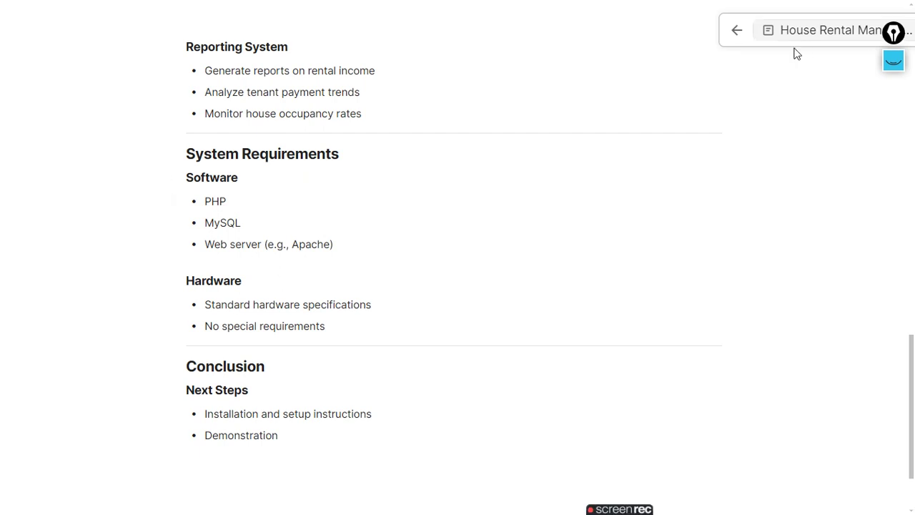
{"action": "key", "text": "Escape"}
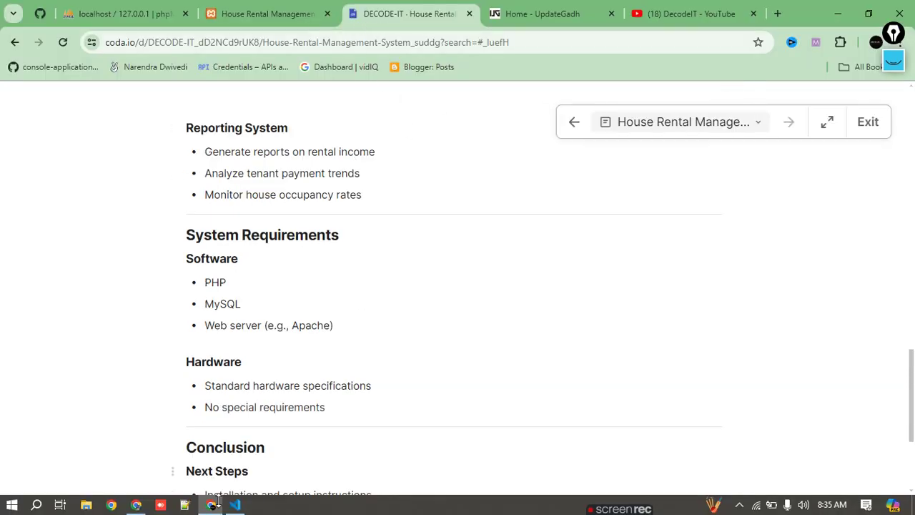
In VS Code, open house_rental_db.sql from the database folder, then collapse the folder
{"action": "left_click", "coordinate": [235, 505]}
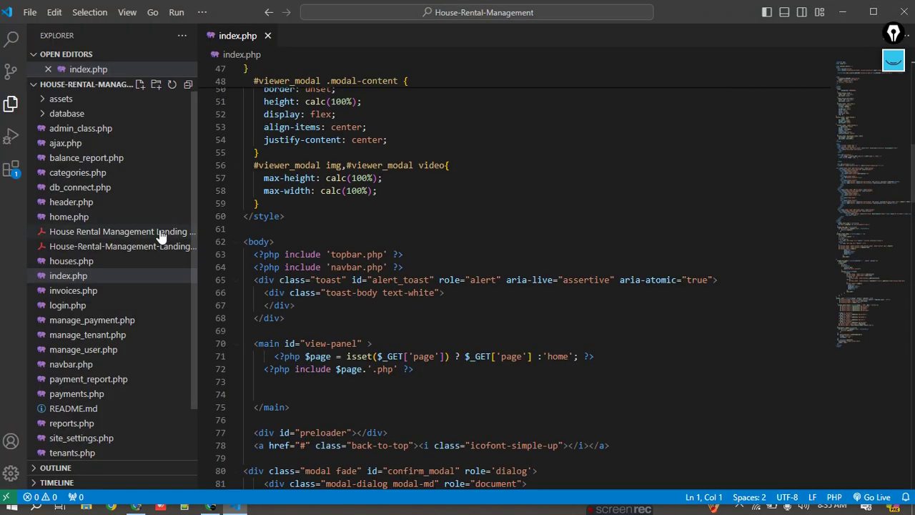
{"action": "scroll", "coordinate": [156, 233], "scroll_direction": "down", "scroll_amount": 2}
{"action": "scroll", "coordinate": [150, 231], "scroll_direction": "up", "scroll_amount": 2}
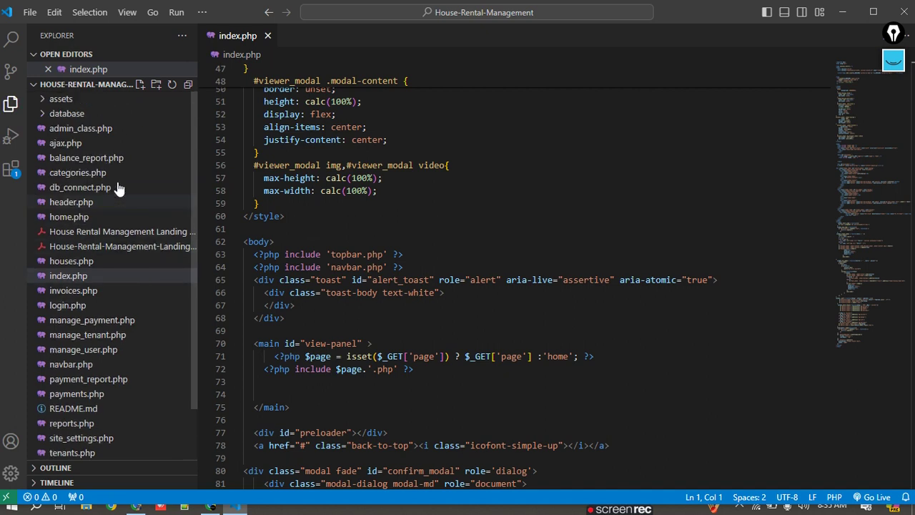
{"action": "left_click", "coordinate": [43, 116]}
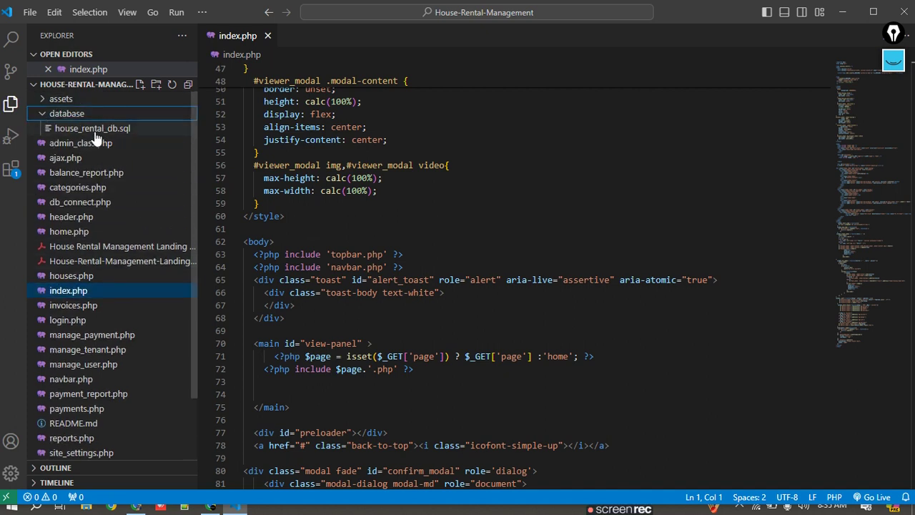
{"action": "double_click", "coordinate": [96, 136]}
{"action": "scroll", "coordinate": [419, 211], "scroll_direction": "down", "scroll_amount": 8}
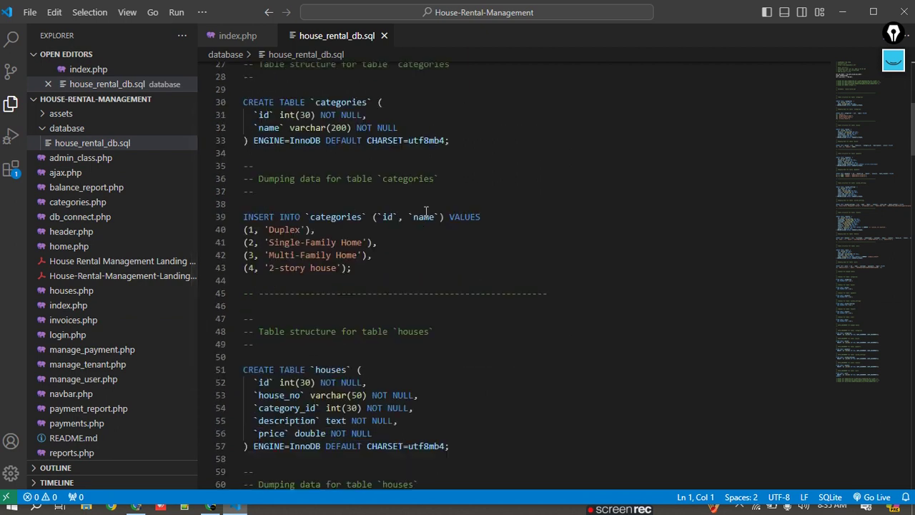
{"action": "scroll", "coordinate": [426, 212], "scroll_direction": "down", "scroll_amount": 3}
{"action": "left_click", "coordinate": [43, 128]}
Preview payment_report.php and login.php, return to index.php, and minimise VS Code
{"action": "scroll", "coordinate": [93, 274], "scroll_direction": "down", "scroll_amount": 2}
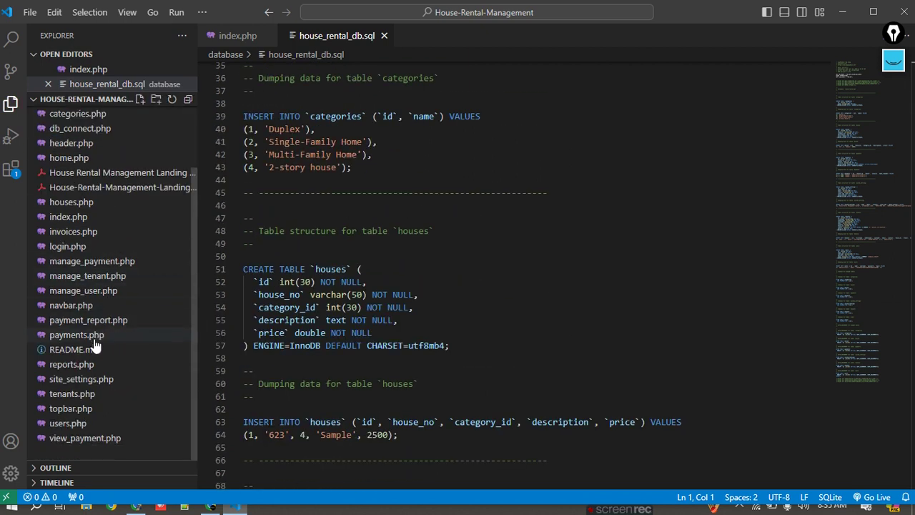
{"action": "left_click", "coordinate": [95, 321]}
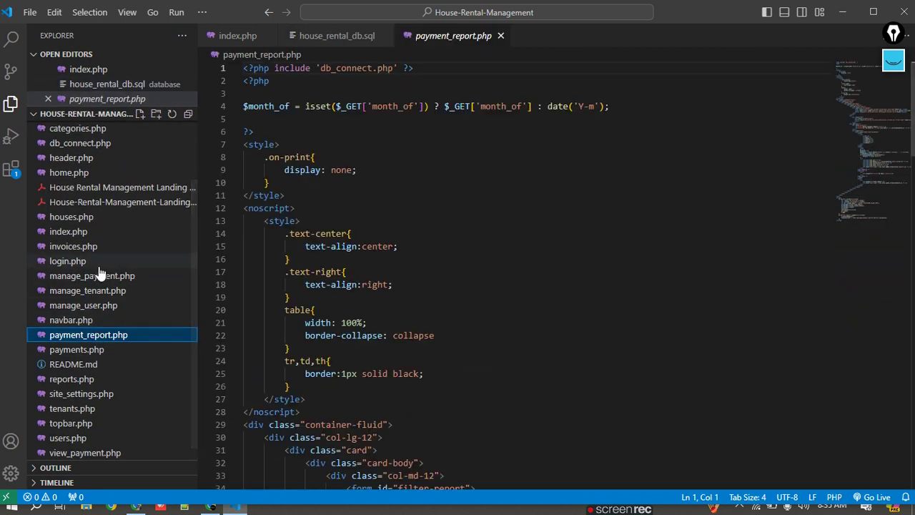
{"action": "left_click", "coordinate": [97, 265]}
{"action": "scroll", "coordinate": [510, 214], "scroll_direction": "up", "scroll_amount": 10}
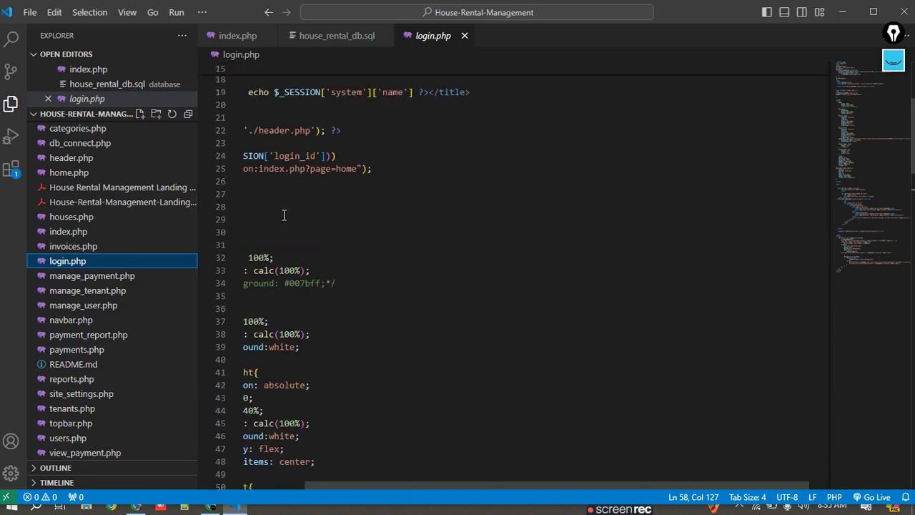
{"action": "left_click", "coordinate": [92, 234]}
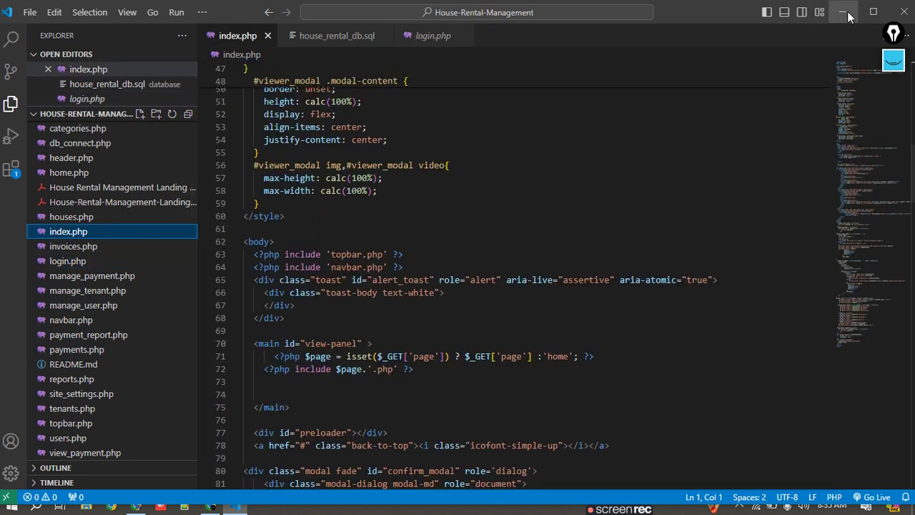
{"action": "left_click", "coordinate": [841, 12]}
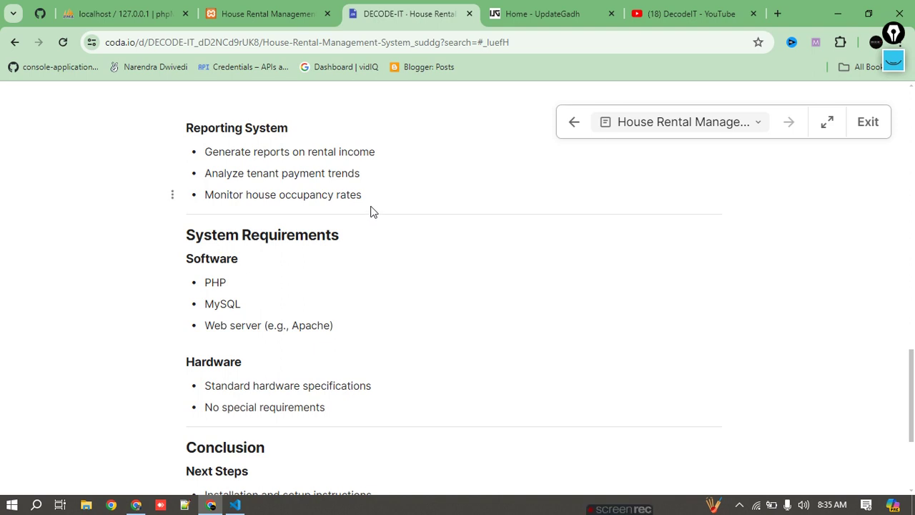
{"action": "left_click", "coordinate": [294, 5]}
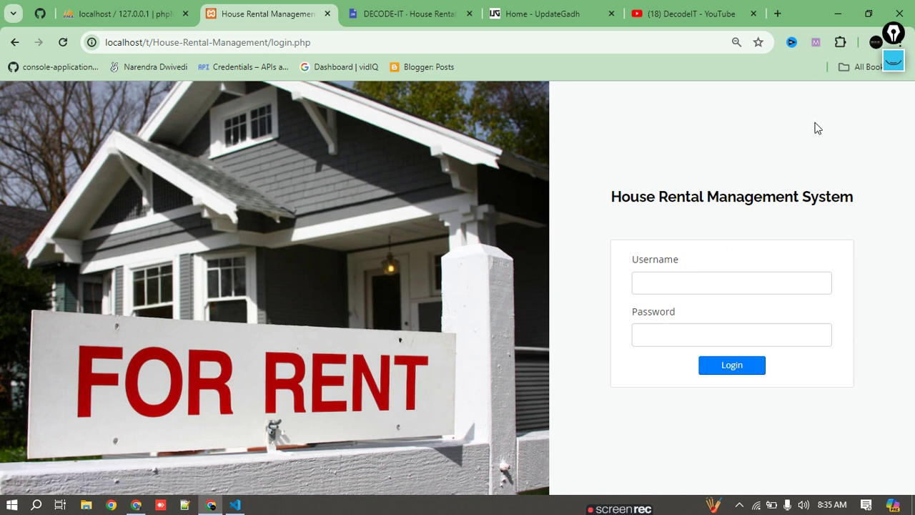
{"action": "left_click", "coordinate": [893, 61]}
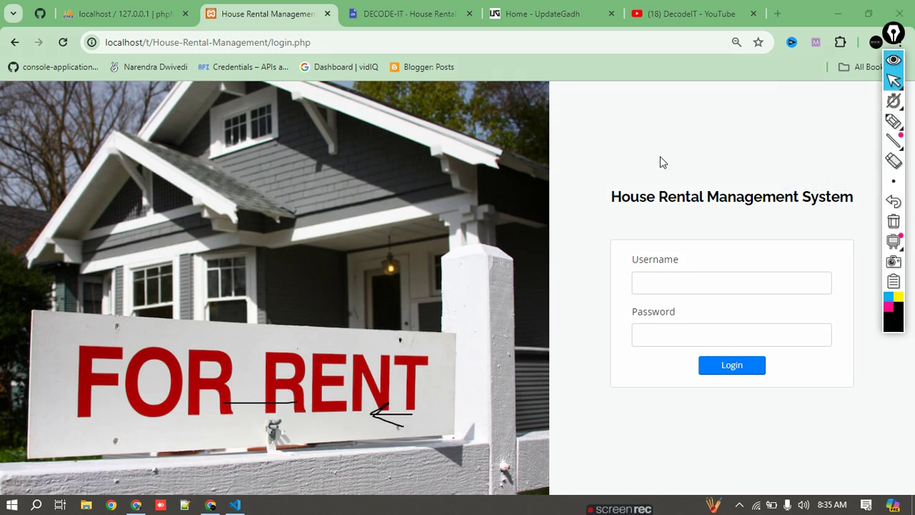
{"action": "left_click", "coordinate": [830, 122]}
{"action": "mouse_move", "coordinate": [244, 178]}
{"action": "left_mouse_down"}
{"action": "mouse_move", "coordinate": [196, 188]}
{"action": "mouse_move", "coordinate": [347, 282]}
{"action": "mouse_move", "coordinate": [246, 170]}
{"action": "mouse_move", "coordinate": [400, 182]}
{"action": "left_mouse_up"}
{"action": "left_click_drag", "start_coordinate": [302, 203], "coordinate": [404, 203]}
{"action": "left_click_drag", "start_coordinate": [293, 247], "coordinate": [408, 238]}
{"action": "mouse_move", "coordinate": [394, 157]}
{"action": "left_mouse_down"}
{"action": "mouse_move", "coordinate": [422, 175]}
{"action": "mouse_move", "coordinate": [424, 210]}
{"action": "mouse_move", "coordinate": [450, 245]}
{"action": "left_mouse_up"}
{"action": "left_click_drag", "start_coordinate": [133, 193], "coordinate": [154, 193]}
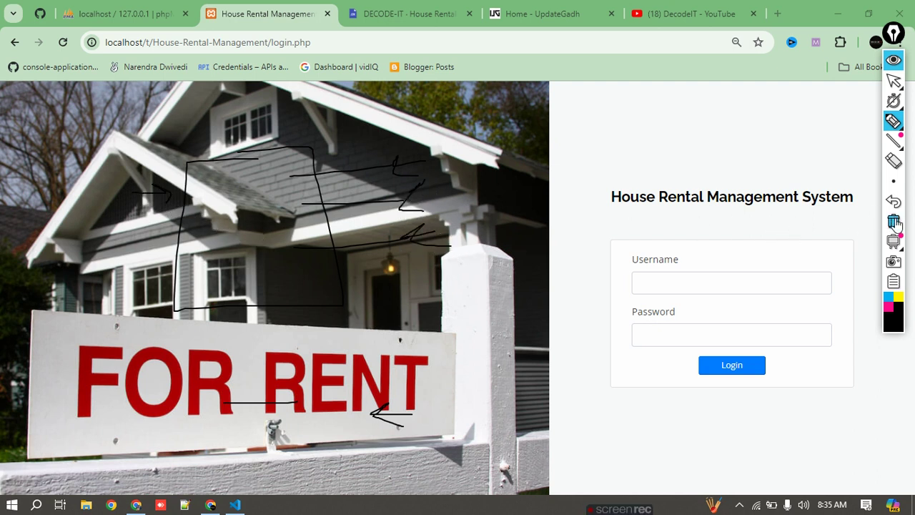
{"action": "left_click", "coordinate": [895, 223]}
{"action": "left_click", "coordinate": [893, 61]}
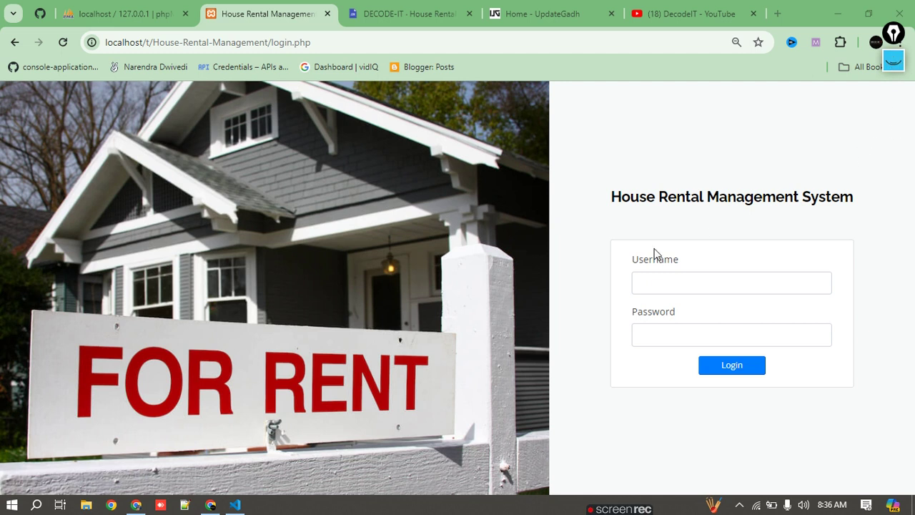
{"action": "left_click", "coordinate": [674, 285]}
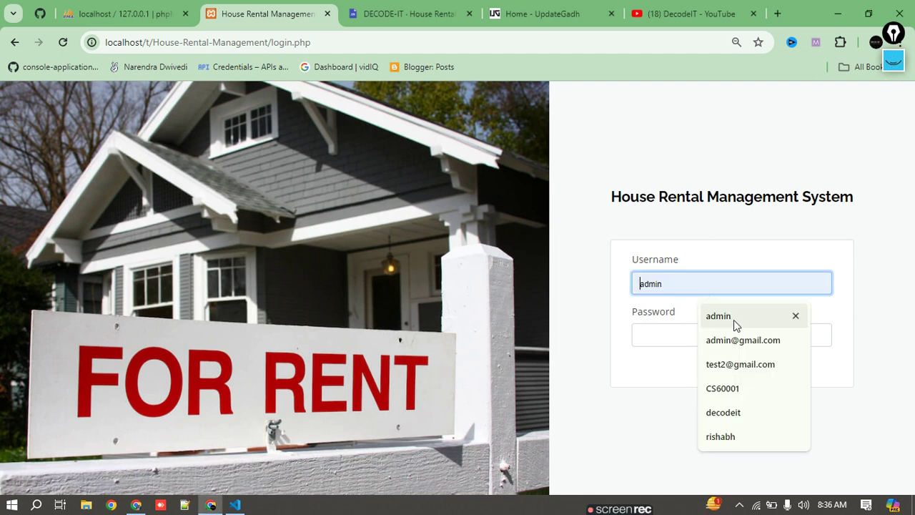
Log in with the saved admin username and the account password, dismissing Chrome's password warning
{"action": "left_click", "coordinate": [733, 319]}
{"action": "left_click", "coordinate": [679, 279]}
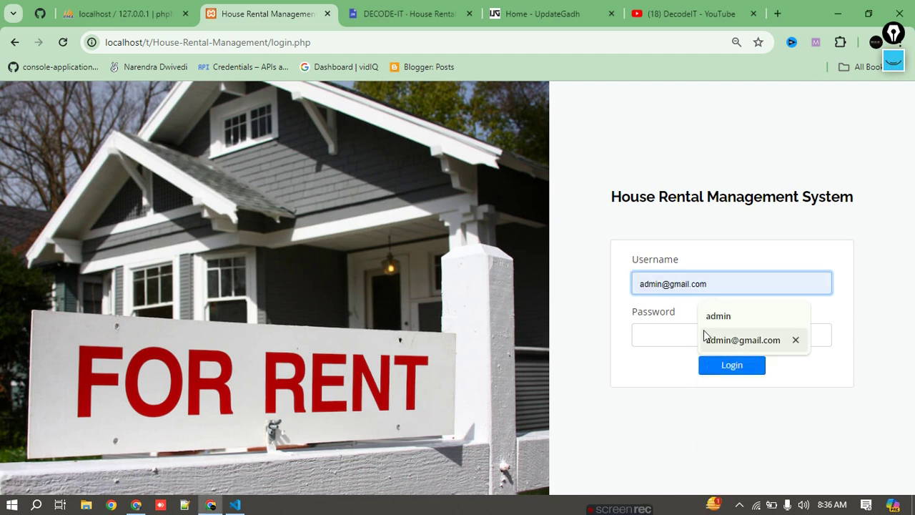
{"action": "left_click", "coordinate": [664, 335]}
{"action": "key", "text": "ctrl+v"}
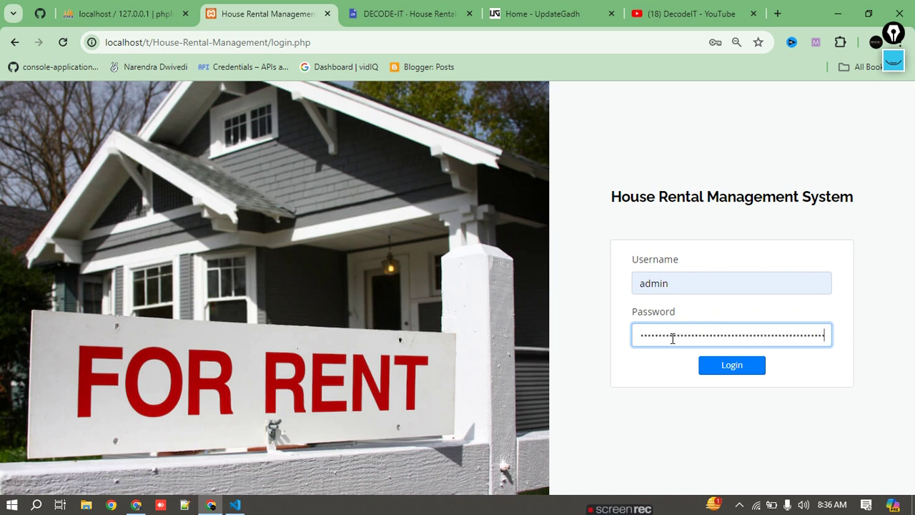
{"action": "key", "text": "ctrl+a"}
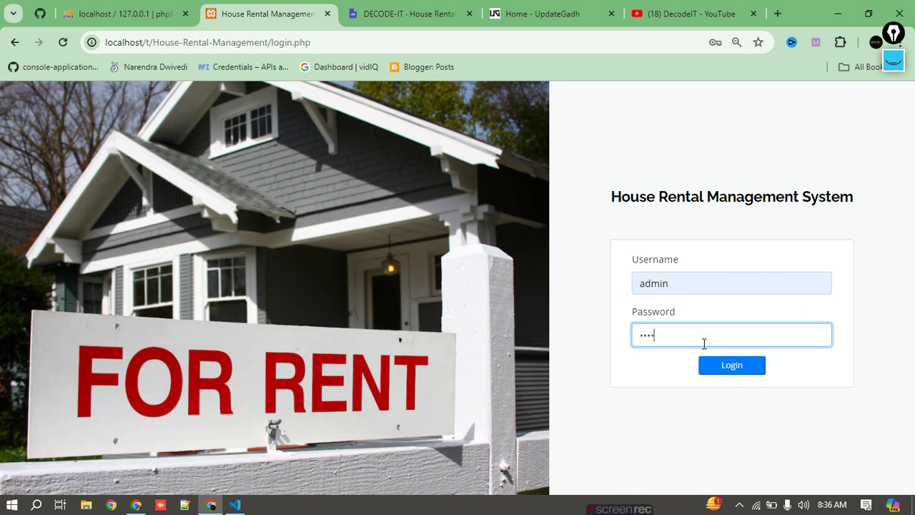
{"action": "left_click", "coordinate": [734, 366]}
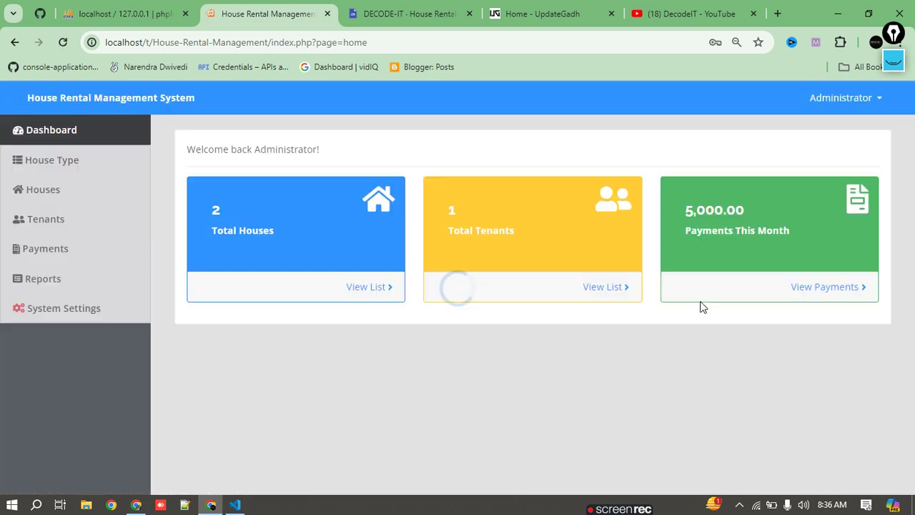
{"action": "left_click", "coordinate": [574, 231]}
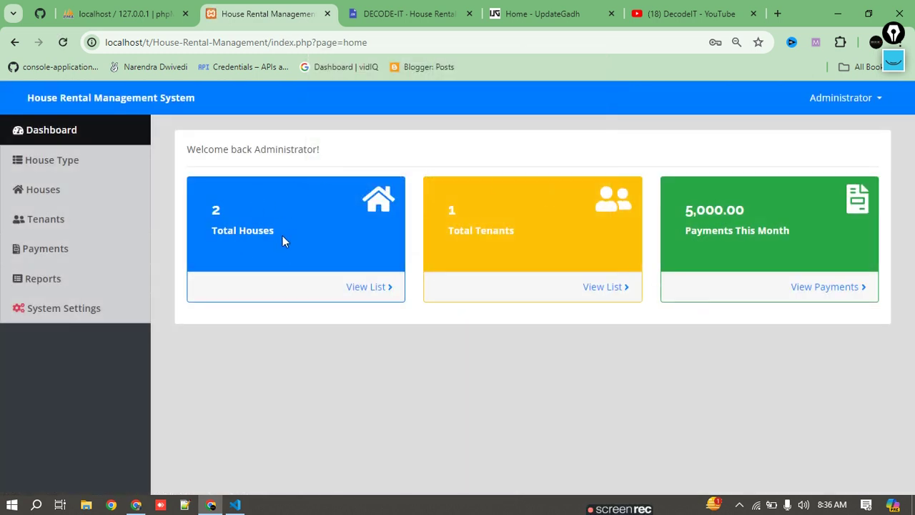
Tick the three dashboard cards and circle the Total Houses, Total Tenants and monthly payments figures
{"action": "key", "text": "ctrl+shift+p"}
{"action": "left_click_drag", "start_coordinate": [237, 166], "coordinate": [286, 155]}
{"action": "mouse_move", "coordinate": [501, 173]}
{"action": "left_mouse_down"}
{"action": "mouse_move", "coordinate": [509, 186]}
{"action": "mouse_move", "coordinate": [541, 169]}
{"action": "left_mouse_up"}
{"action": "mouse_move", "coordinate": [719, 184]}
{"action": "left_mouse_down"}
{"action": "mouse_move", "coordinate": [729, 190]}
{"action": "mouse_move", "coordinate": [753, 178]}
{"action": "left_mouse_up"}
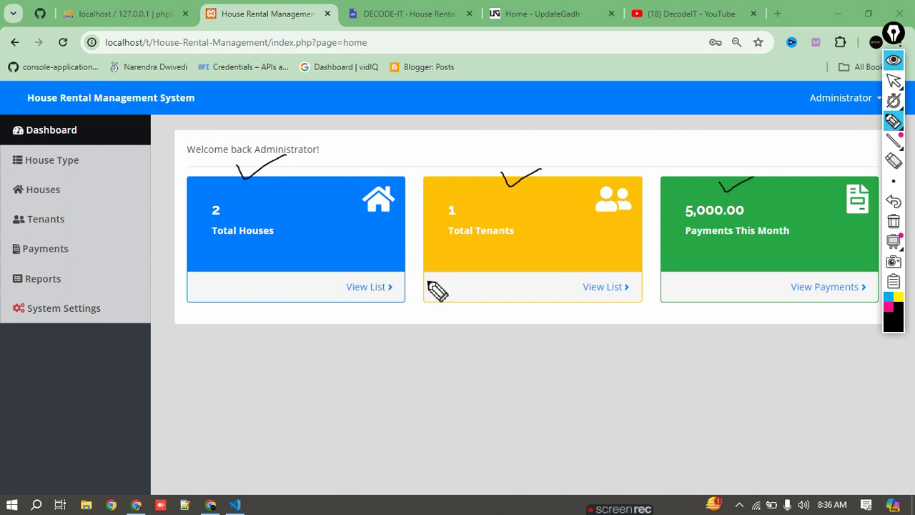
{"action": "mouse_move", "coordinate": [258, 215]}
{"action": "left_mouse_down"}
{"action": "mouse_move", "coordinate": [275, 253]}
{"action": "mouse_move", "coordinate": [255, 204]}
{"action": "left_mouse_up"}
{"action": "mouse_move", "coordinate": [483, 200]}
{"action": "left_mouse_down"}
{"action": "mouse_move", "coordinate": [509, 240]}
{"action": "mouse_move", "coordinate": [514, 214]}
{"action": "left_mouse_up"}
{"action": "mouse_move", "coordinate": [792, 210]}
{"action": "left_mouse_down"}
{"action": "mouse_move", "coordinate": [690, 207]}
{"action": "mouse_move", "coordinate": [801, 257]}
{"action": "mouse_move", "coordinate": [792, 193]}
{"action": "left_mouse_up"}
{"action": "mouse_move", "coordinate": [800, 343]}
{"action": "left_mouse_down"}
{"action": "mouse_move", "coordinate": [792, 310]}
{"action": "mouse_move", "coordinate": [822, 300]}
{"action": "left_mouse_up"}
Box and arrow each card's link to its list, clear the ink, and go to House Type
{"action": "mouse_move", "coordinate": [861, 275]}
{"action": "left_mouse_down"}
{"action": "mouse_move", "coordinate": [774, 276]}
{"action": "mouse_move", "coordinate": [867, 300]}
{"action": "mouse_move", "coordinate": [864, 274]}
{"action": "left_mouse_up"}
{"action": "mouse_move", "coordinate": [634, 273]}
{"action": "left_mouse_down"}
{"action": "mouse_move", "coordinate": [545, 313]}
{"action": "mouse_move", "coordinate": [631, 280]}
{"action": "left_mouse_up"}
{"action": "mouse_move", "coordinate": [557, 314]}
{"action": "left_mouse_down"}
{"action": "mouse_move", "coordinate": [559, 348]}
{"action": "mouse_move", "coordinate": [577, 325]}
{"action": "left_mouse_up"}
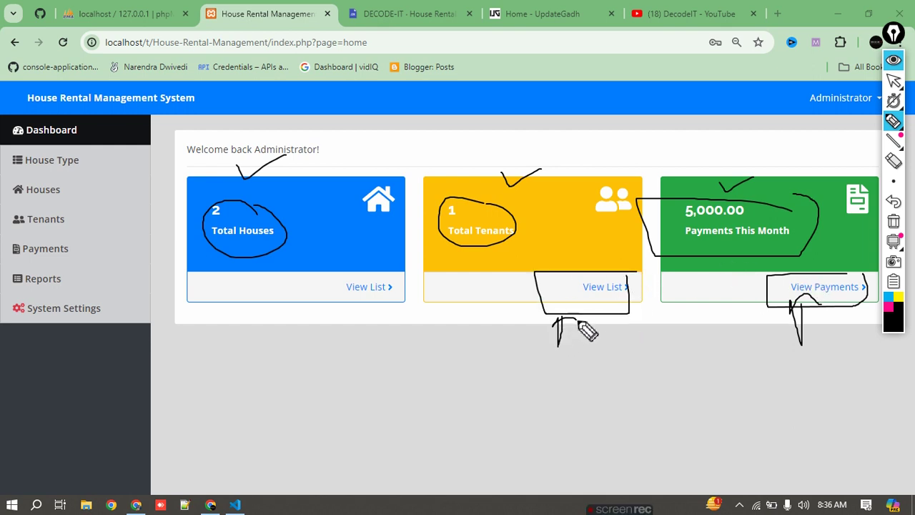
{"action": "mouse_move", "coordinate": [399, 261]}
{"action": "left_mouse_down"}
{"action": "mouse_move", "coordinate": [332, 289]}
{"action": "mouse_move", "coordinate": [404, 263]}
{"action": "left_mouse_up"}
{"action": "mouse_move", "coordinate": [359, 319]}
{"action": "left_mouse_down"}
{"action": "mouse_move", "coordinate": [355, 358]}
{"action": "mouse_move", "coordinate": [386, 326]}
{"action": "left_mouse_up"}
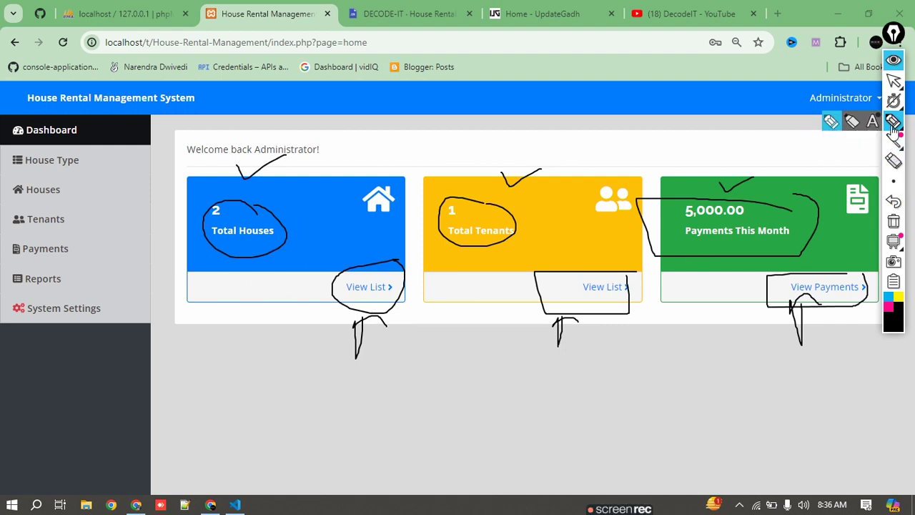
{"action": "left_click", "coordinate": [892, 61]}
{"action": "left_click", "coordinate": [80, 172]}
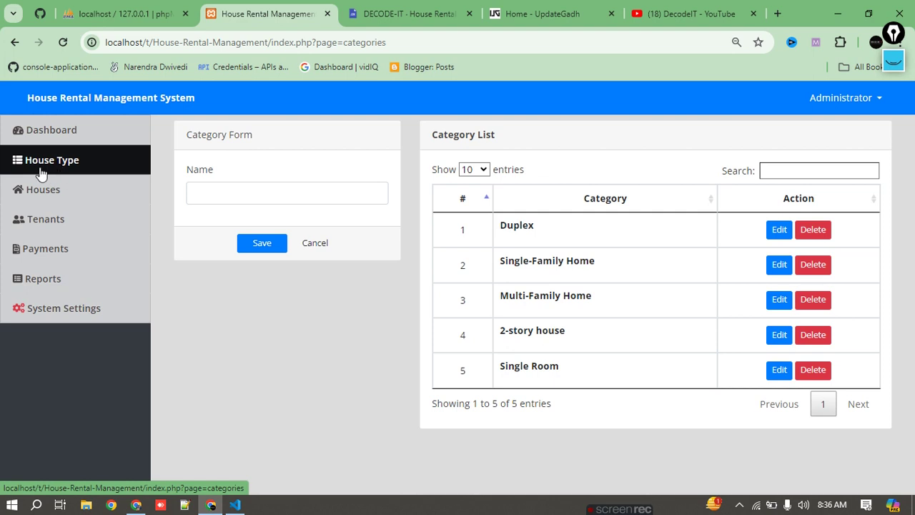
Save a new '2 BHK' house category, load it into the form, then go to Houses
{"action": "left_click", "coordinate": [236, 186]}
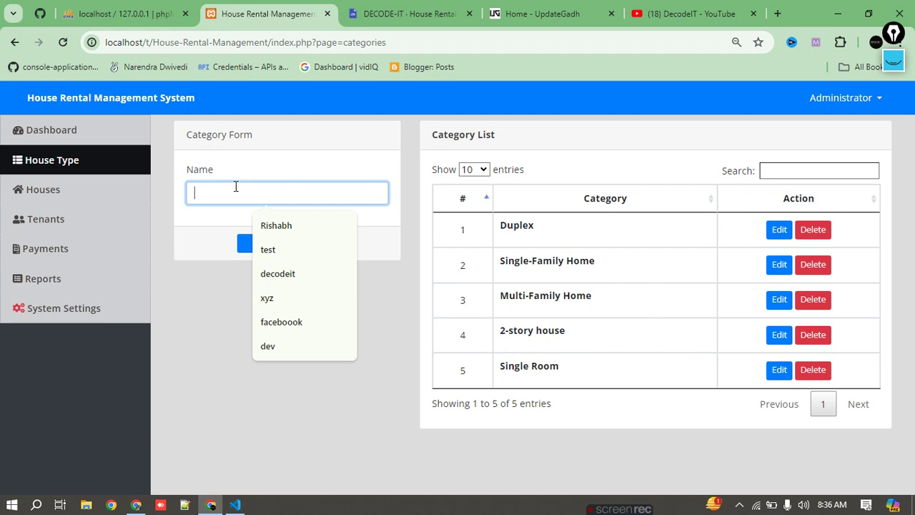
{"action": "type", "text": "2 BHK"}
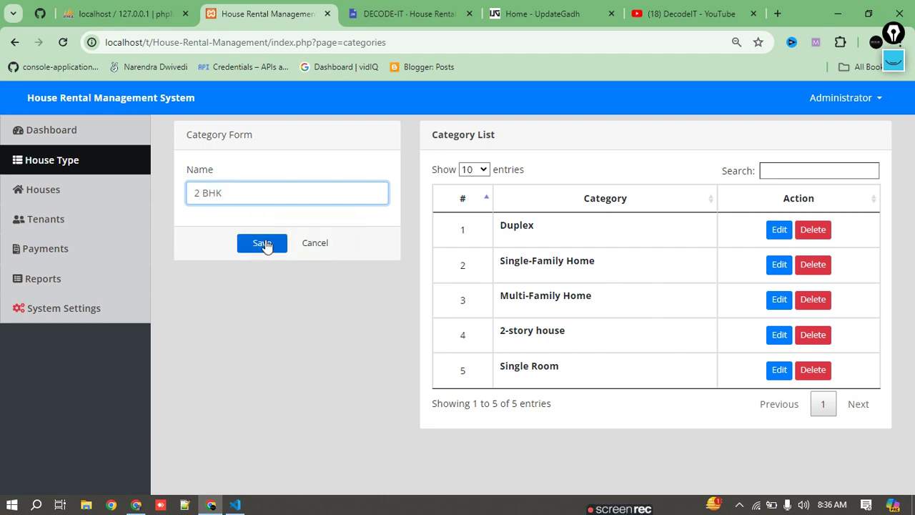
{"action": "left_click", "coordinate": [263, 241]}
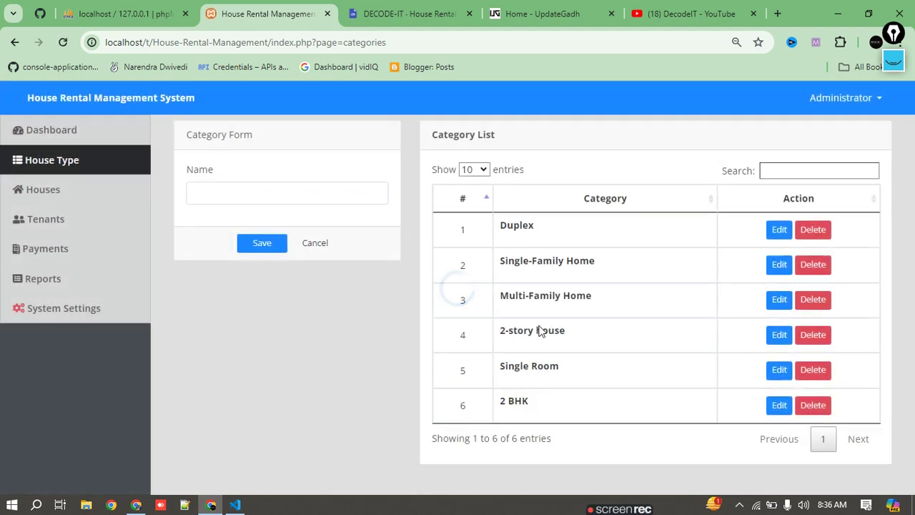
{"action": "triple_click", "coordinate": [547, 397]}
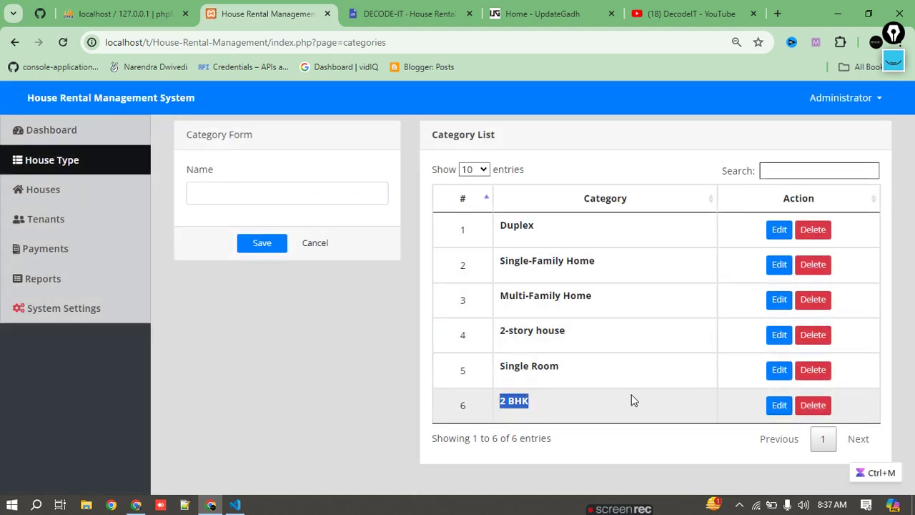
{"action": "left_click", "coordinate": [778, 405]}
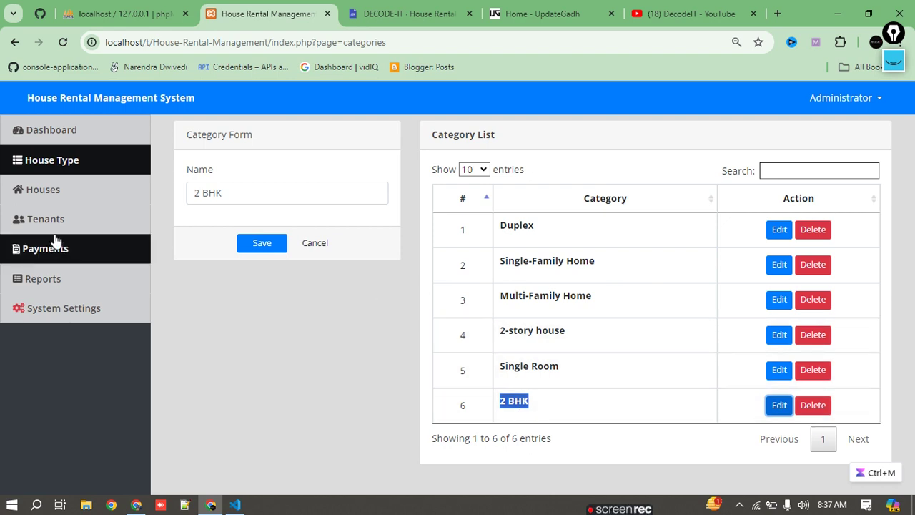
{"action": "left_click", "coordinate": [58, 193]}
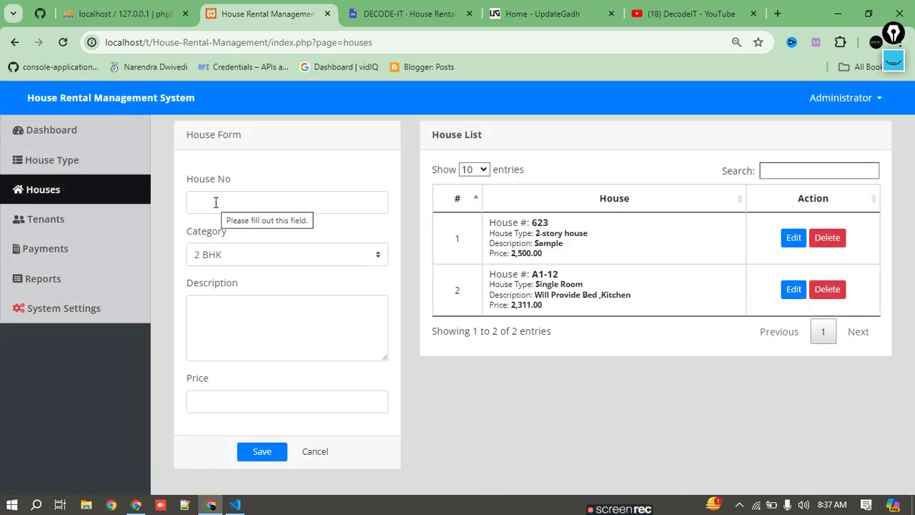
Enter R12 as the house number and keep its category as 2 BHK
{"action": "left_click_drag", "start_coordinate": [493, 222], "coordinate": [580, 314]}
{"action": "left_click", "coordinate": [258, 201]}
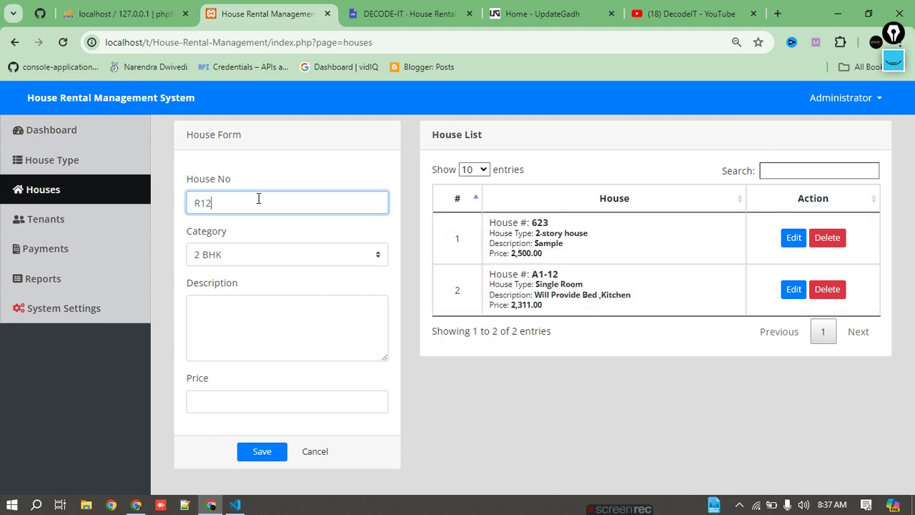
{"action": "left_click", "coordinate": [248, 259]}
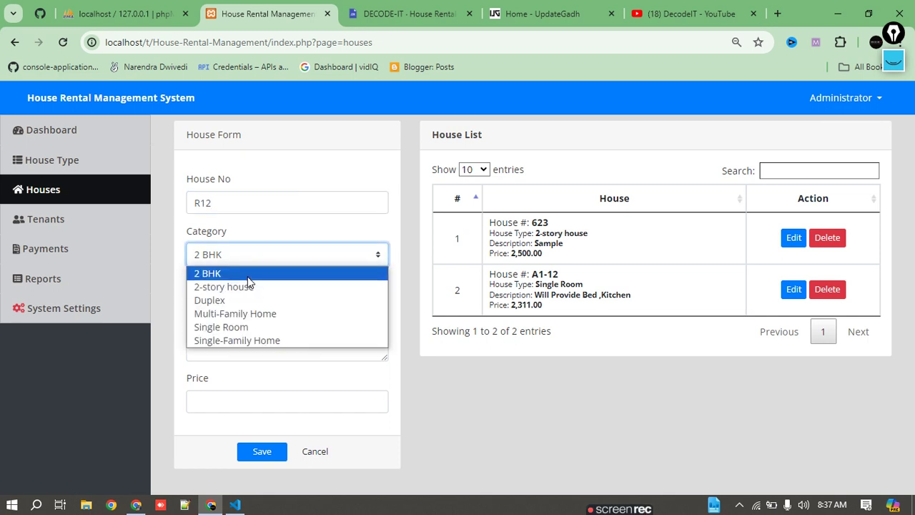
{"action": "left_click", "coordinate": [247, 275]}
{"action": "left_click", "coordinate": [243, 312]}
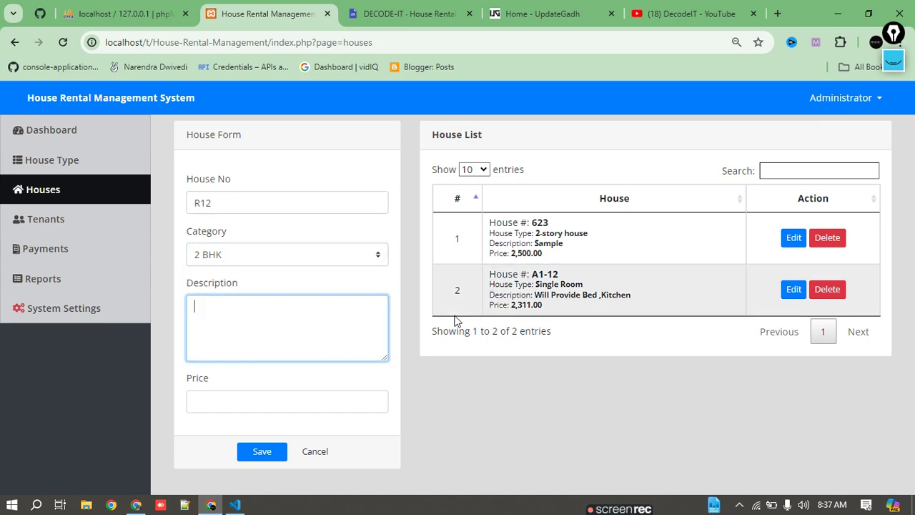
Copy the existing house's description into the new house and trim it to 'Provide Bed ,Kitchen'
{"action": "left_click_drag", "start_coordinate": [541, 297], "coordinate": [636, 302]}
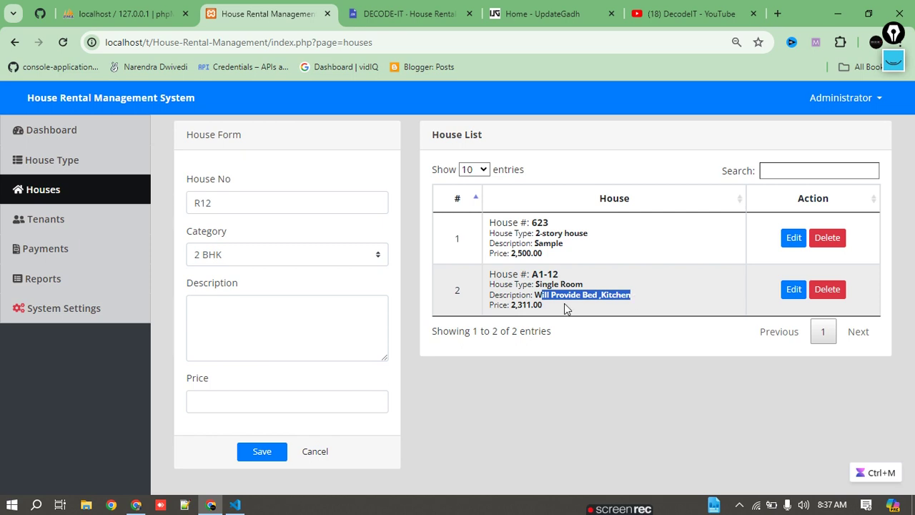
{"action": "key", "text": "ctrl+c"}
{"action": "left_click", "coordinate": [305, 312]}
{"action": "key", "text": "ctrl+v"}
{"action": "left_click_drag", "start_coordinate": [204, 306], "coordinate": [188, 309]}
{"action": "key", "text": "BackSpace"}
Set the price to 2500 and save house R12
{"action": "left_click", "coordinate": [248, 404]}
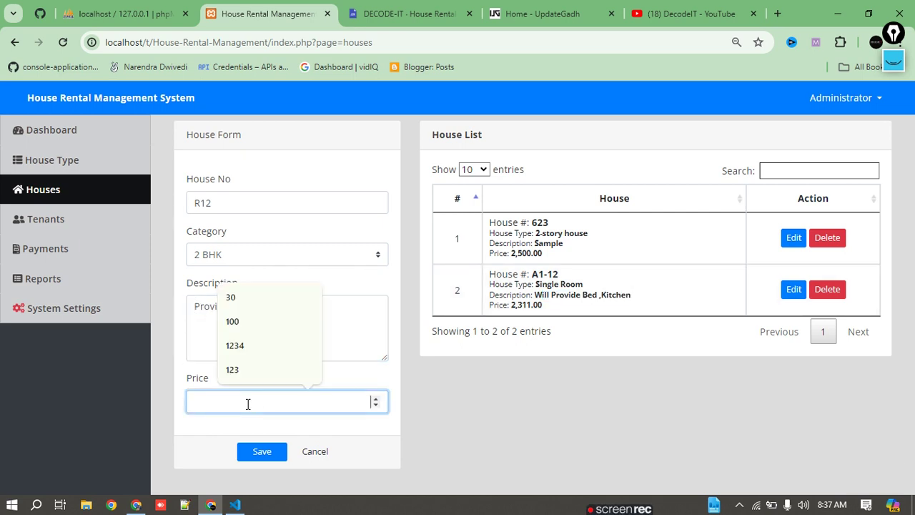
{"action": "type", "text": "2500"}
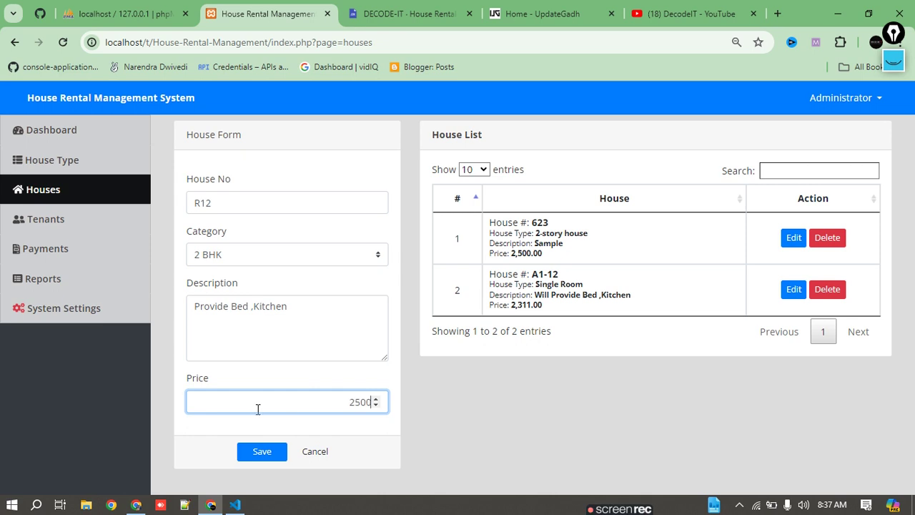
{"action": "left_click", "coordinate": [274, 456]}
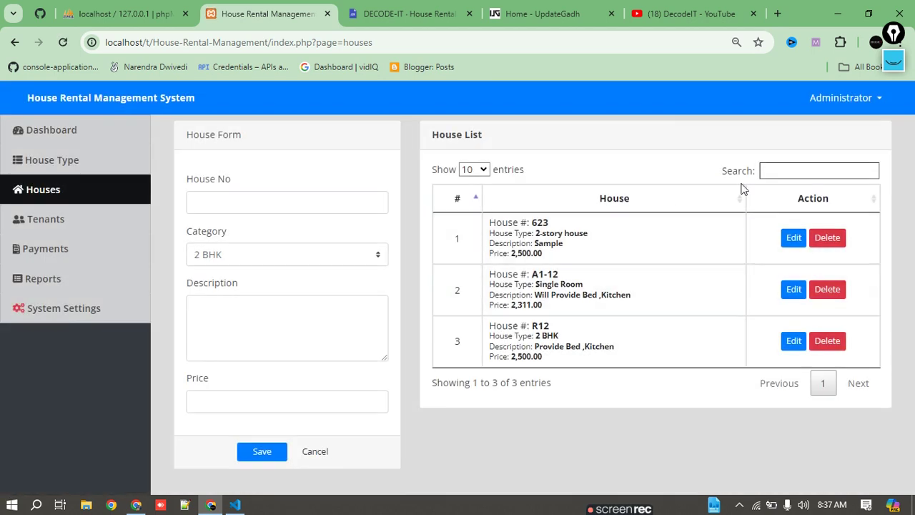
Annotate the list: tick houses 623 and A1-12, circle the new R12 entry, then clear the drawings
{"action": "left_click", "coordinate": [892, 33]}
{"action": "left_click", "coordinate": [893, 222]}
{"action": "left_click_drag", "start_coordinate": [449, 230], "coordinate": [486, 223]}
{"action": "mouse_move", "coordinate": [445, 280]}
{"action": "left_mouse_down"}
{"action": "mouse_move", "coordinate": [458, 293]}
{"action": "mouse_move", "coordinate": [488, 270]}
{"action": "left_mouse_up"}
{"action": "mouse_move", "coordinate": [583, 228]}
{"action": "left_mouse_down"}
{"action": "mouse_move", "coordinate": [512, 227]}
{"action": "mouse_move", "coordinate": [576, 297]}
{"action": "mouse_move", "coordinate": [596, 235]}
{"action": "left_mouse_up"}
{"action": "mouse_move", "coordinate": [671, 321]}
{"action": "left_mouse_down"}
{"action": "mouse_move", "coordinate": [609, 336]}
{"action": "mouse_move", "coordinate": [639, 343]}
{"action": "left_mouse_up"}
{"action": "mouse_move", "coordinate": [585, 323]}
{"action": "left_mouse_down"}
{"action": "mouse_move", "coordinate": [477, 357]}
{"action": "mouse_move", "coordinate": [581, 316]}
{"action": "mouse_move", "coordinate": [565, 312]}
{"action": "left_mouse_up"}
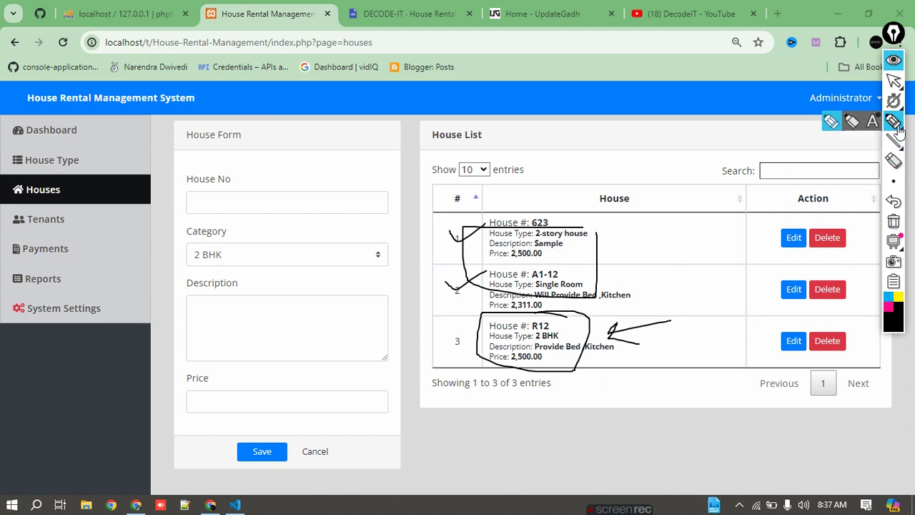
{"action": "left_click", "coordinate": [892, 60]}
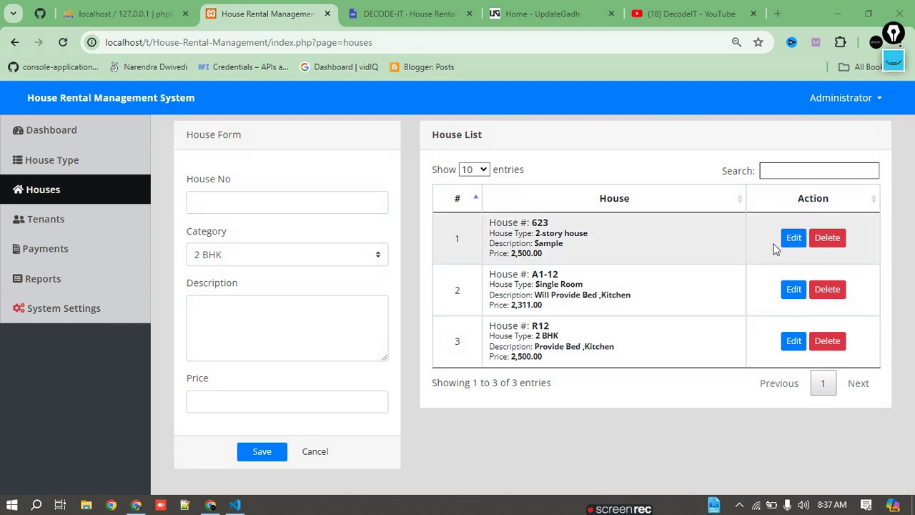
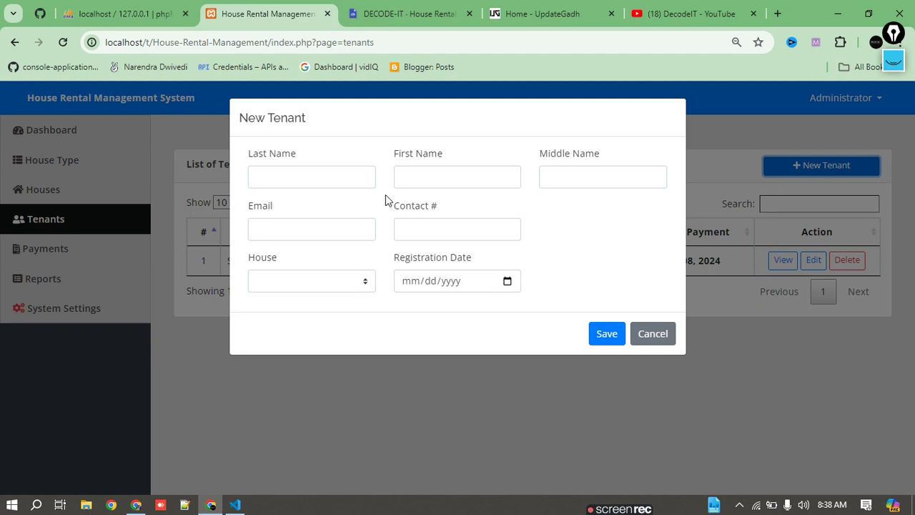
Enter the new tenant's last name and first name, correcting the typos
{"action": "left_click", "coordinate": [303, 286]}
{"action": "left_click", "coordinate": [572, 269]}
{"action": "left_click", "coordinate": [291, 178]}
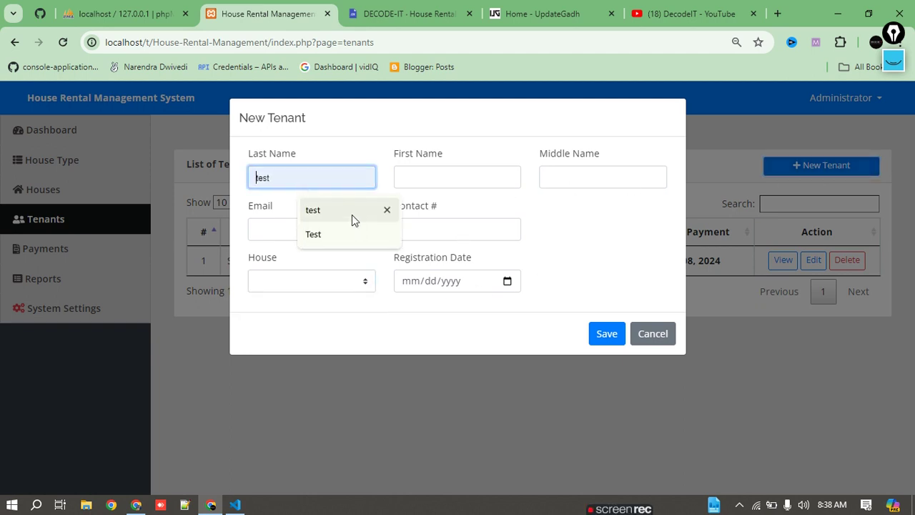
{"action": "left_click", "coordinate": [352, 215]}
{"action": "left_click_drag", "start_coordinate": [347, 180], "coordinate": [213, 178]}
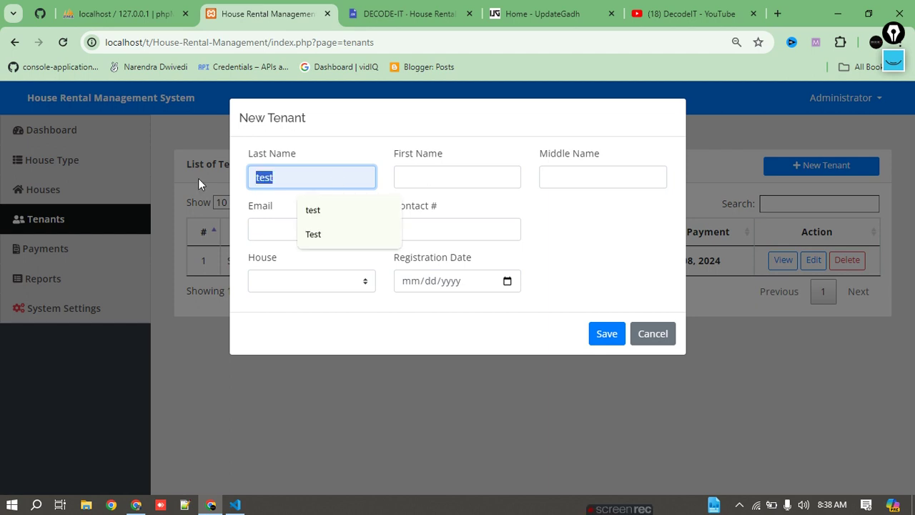
{"action": "type", "text": "deecode"}
{"action": "key", "text": "Tab"}
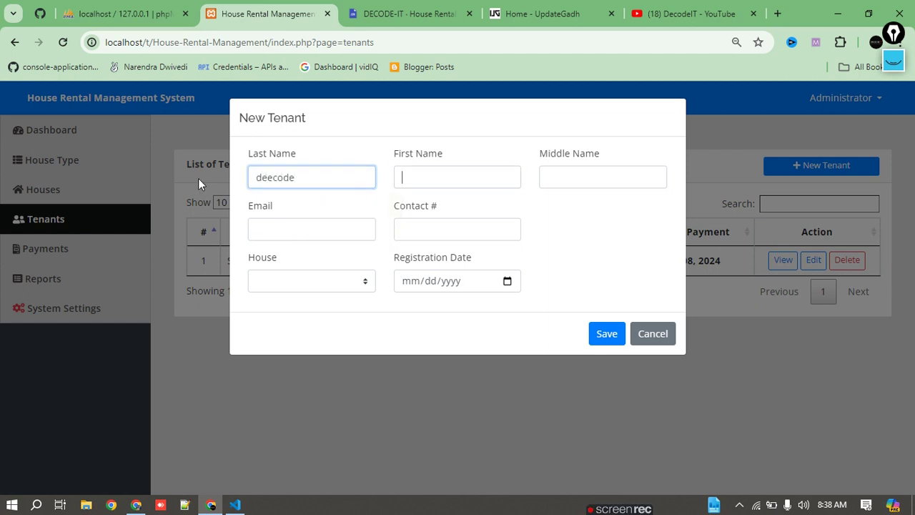
{"action": "double_click", "coordinate": [303, 180]}
{"action": "type", "text": "decodeit"}
{"action": "key", "text": "Tab"}
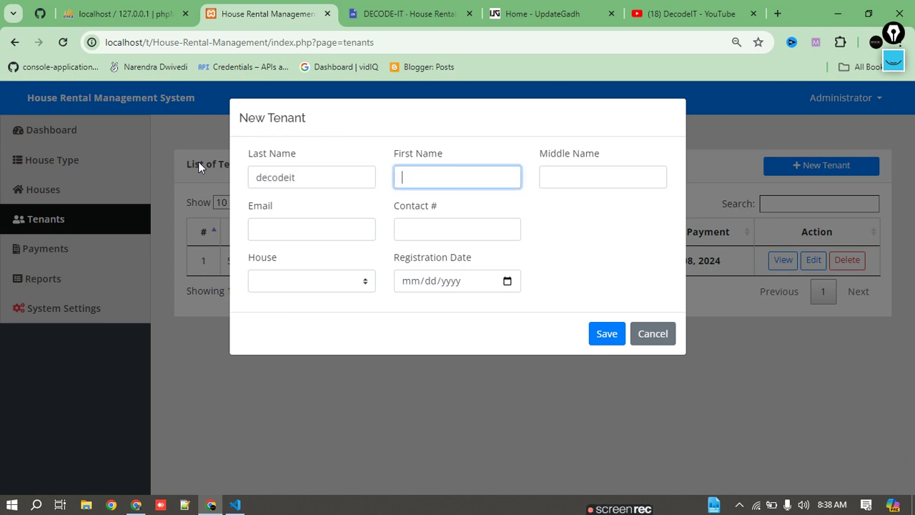
{"action": "type", "text": "Rishabh"}
{"action": "key", "text": "BackSpace"}
{"action": "key", "text": "BackSpace"}
{"action": "key", "text": "BackSpace"}
{"action": "key", "text": "BackSpace"}
{"action": "key", "text": "BackSpace"}
{"action": "key", "text": "BackSpace"}
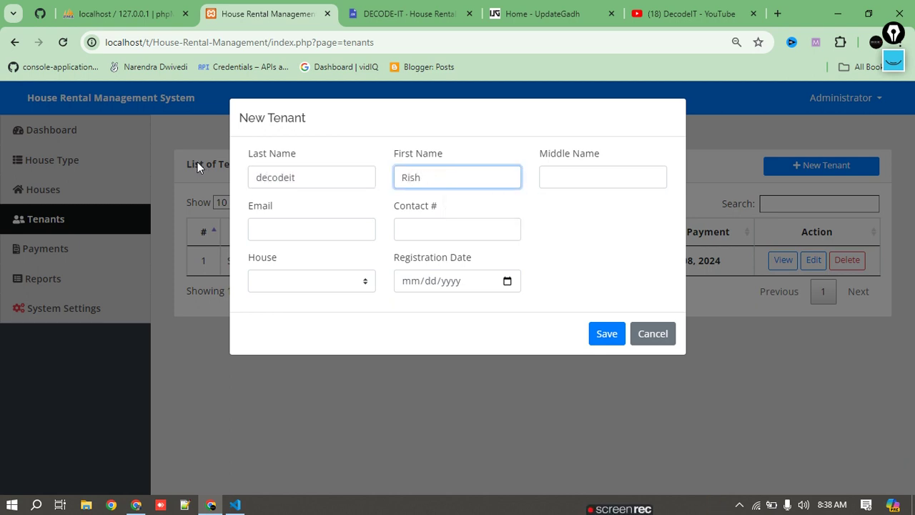
{"action": "key", "text": "BackSpace"}
{"action": "type", "text": "updategadh"}
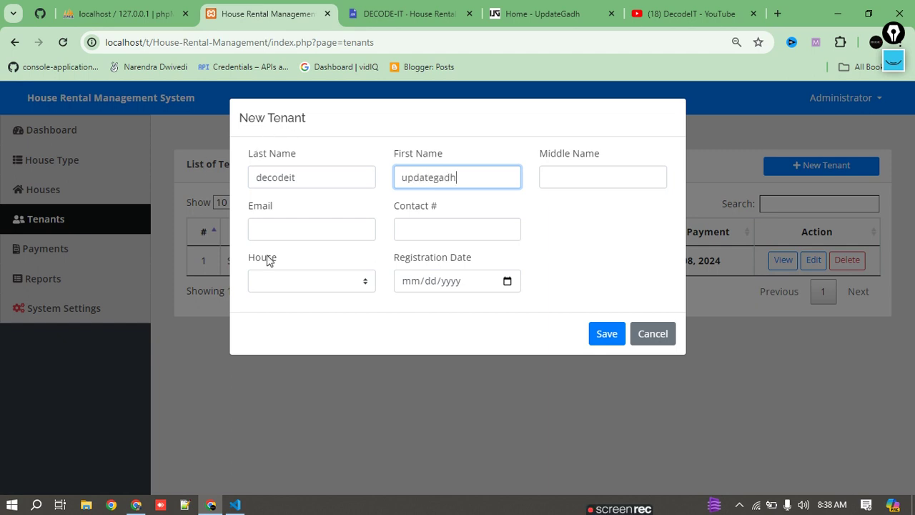
Fill in the tenant's email and contact number from saved suggestions
{"action": "left_click", "coordinate": [291, 229]}
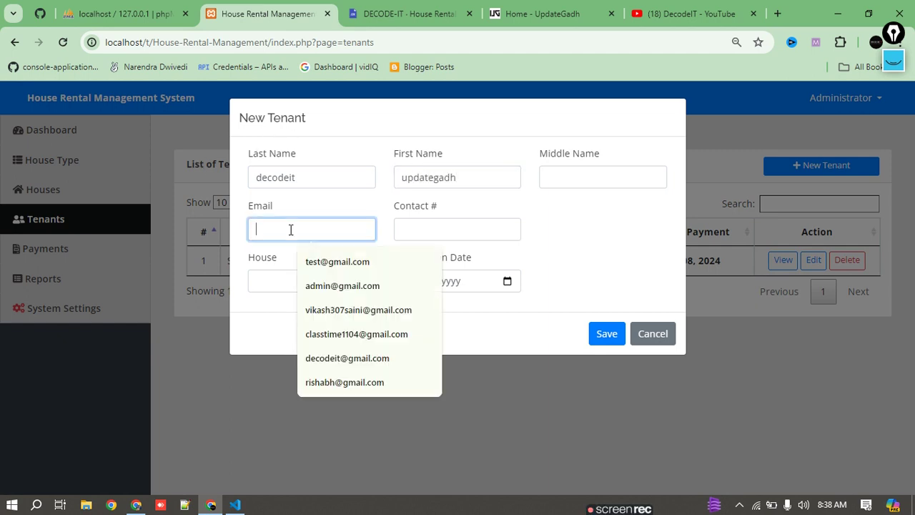
{"action": "left_click", "coordinate": [331, 262]}
{"action": "left_click", "coordinate": [402, 228]}
{"action": "left_click", "coordinate": [465, 261]}
Assign house R12, set registration date 05/07/2024, and save the tenant
{"action": "left_click", "coordinate": [340, 286]}
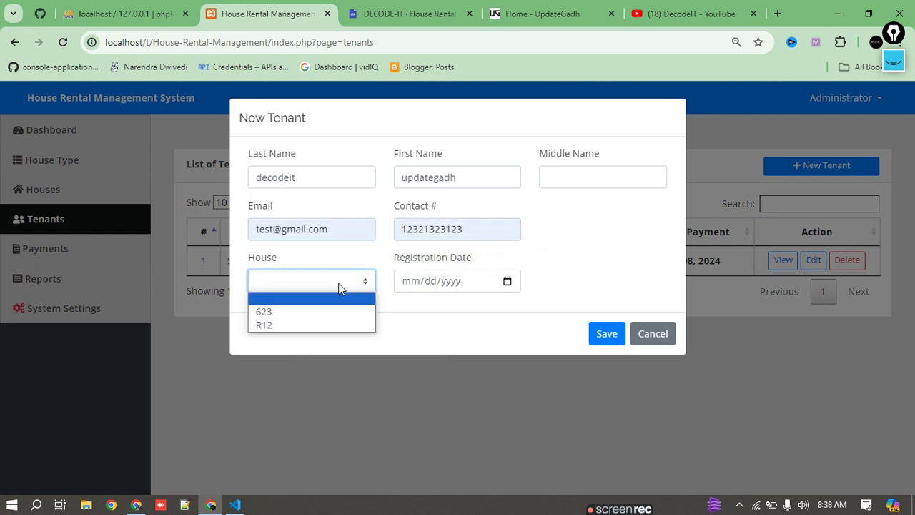
{"action": "left_click", "coordinate": [308, 325]}
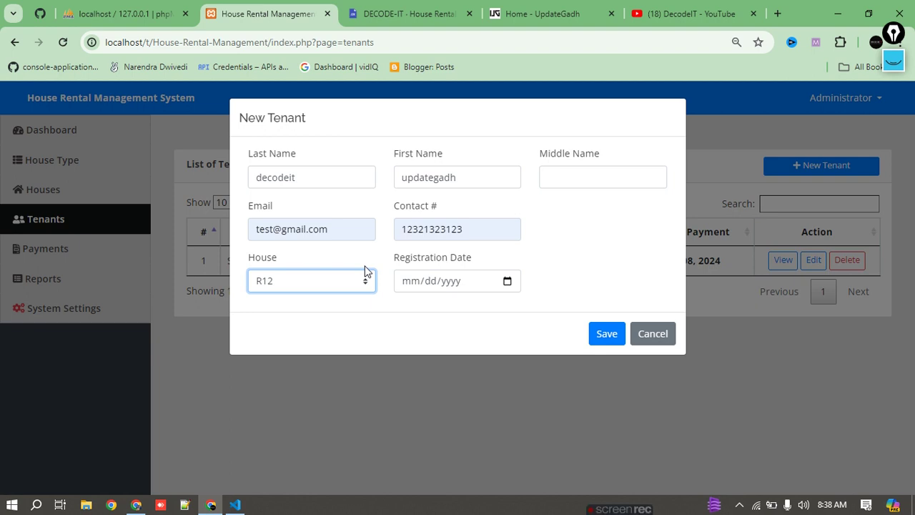
{"action": "left_click", "coordinate": [354, 284]}
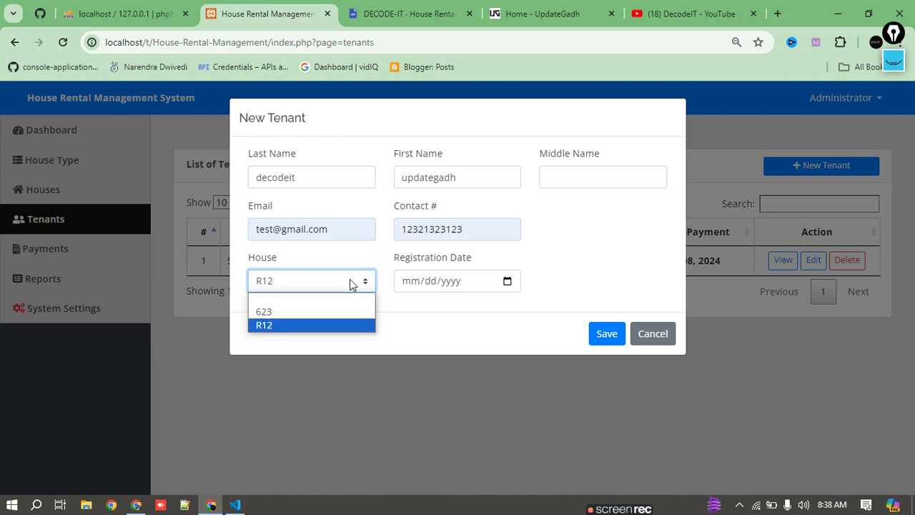
{"action": "left_click", "coordinate": [272, 326]}
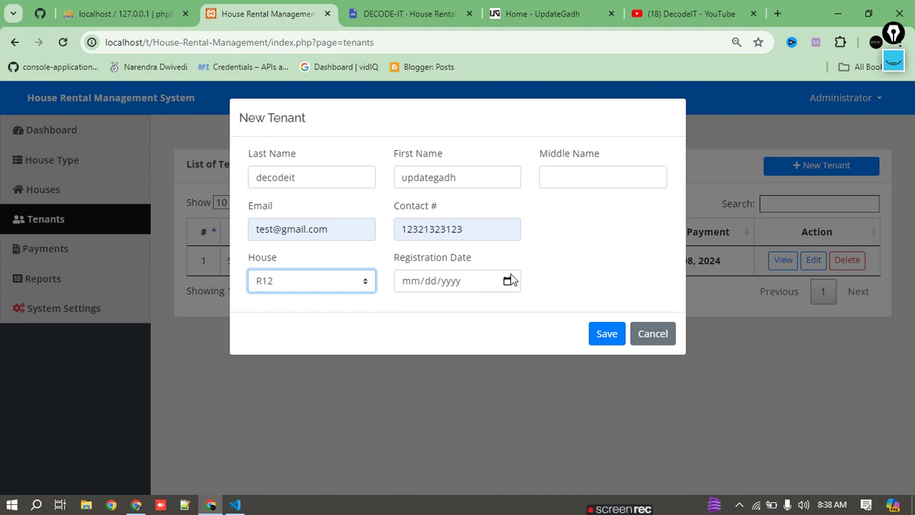
{"action": "left_click", "coordinate": [511, 279]}
{"action": "left_click", "coordinate": [442, 362]}
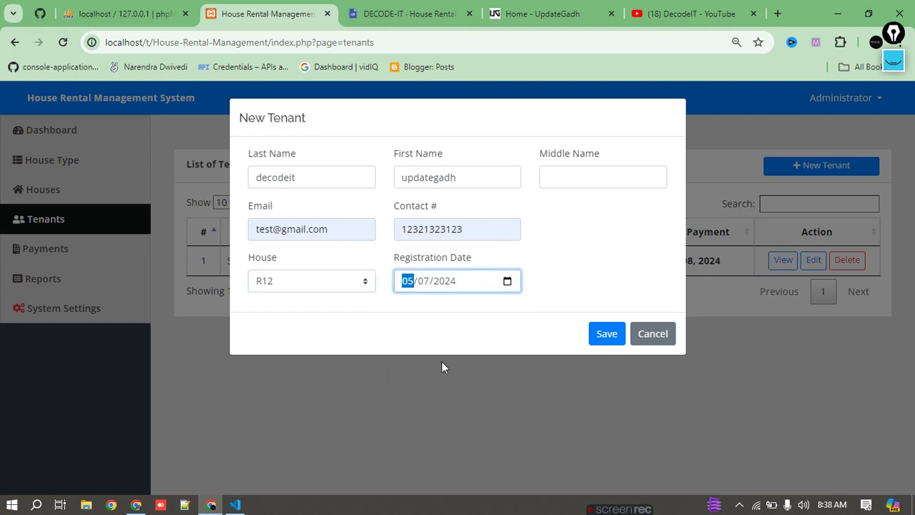
{"action": "left_click", "coordinate": [607, 333]}
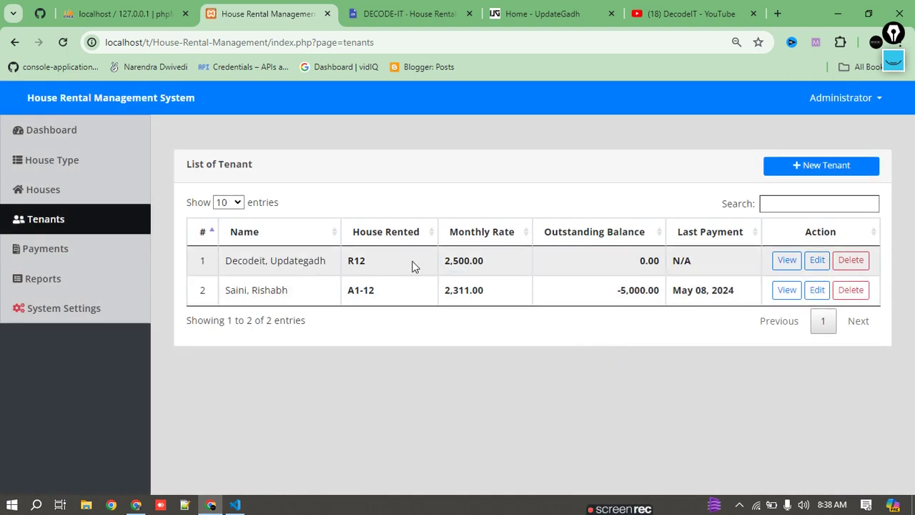
{"action": "left_click_drag", "start_coordinate": [371, 267], "coordinate": [224, 264]}
{"action": "left_click_drag", "start_coordinate": [495, 261], "coordinate": [431, 267]}
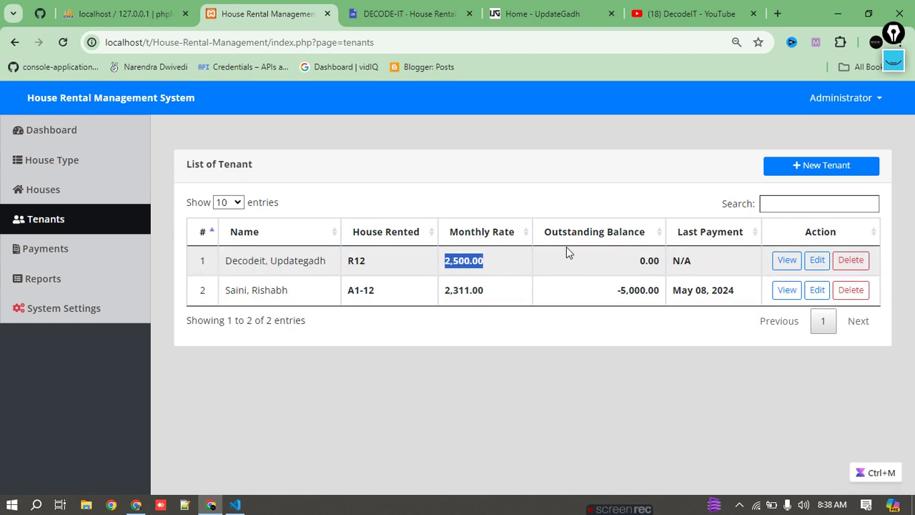
{"action": "left_click_drag", "start_coordinate": [593, 268], "coordinate": [659, 266]}
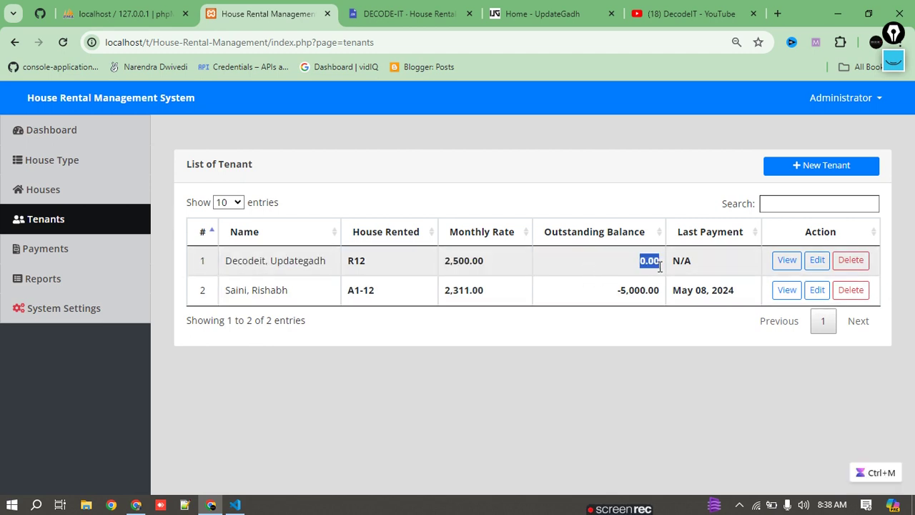
{"action": "left_click", "coordinate": [780, 263]}
{"action": "left_click_drag", "start_coordinate": [346, 171], "coordinate": [655, 192]}
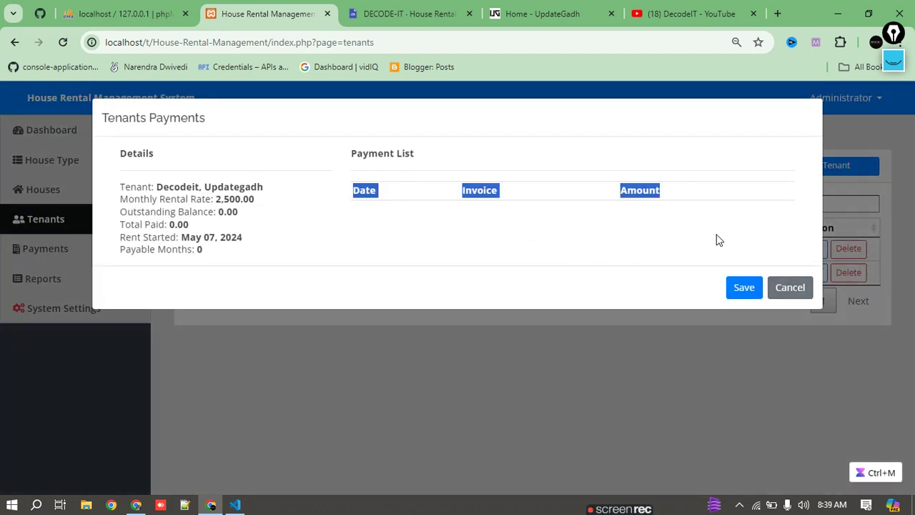
{"action": "left_click", "coordinate": [686, 239]}
{"action": "left_click", "coordinate": [789, 289]}
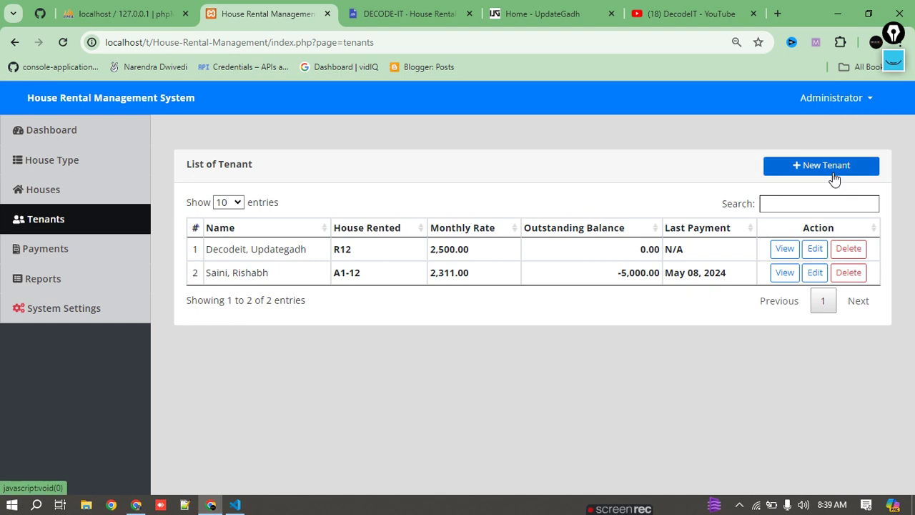
Check house availability in a New Tenant form, cancel it, then go to Payments
{"action": "left_click", "coordinate": [833, 173]}
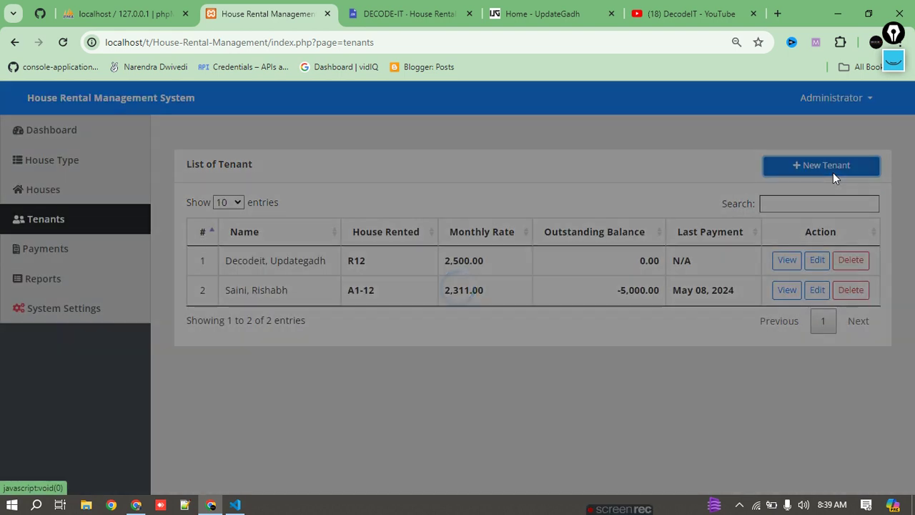
{"action": "left_click", "coordinate": [340, 282]}
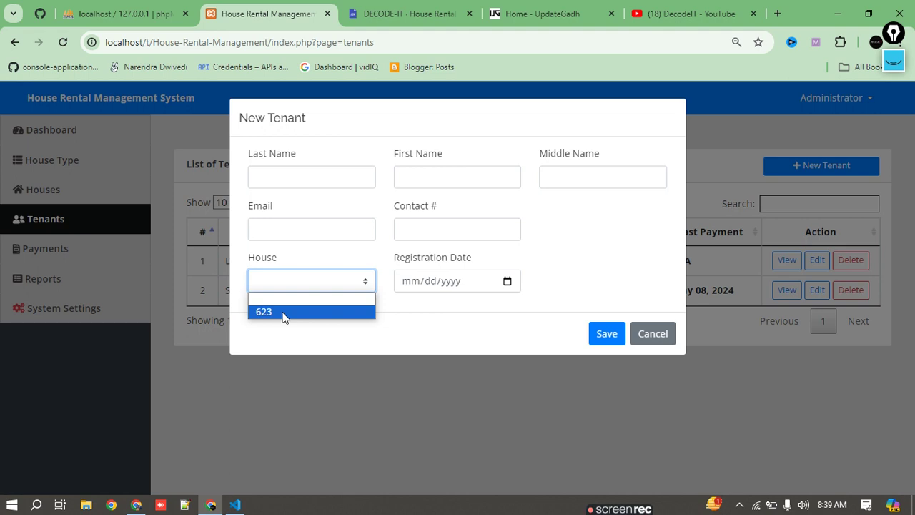
{"action": "left_click", "coordinate": [653, 334]}
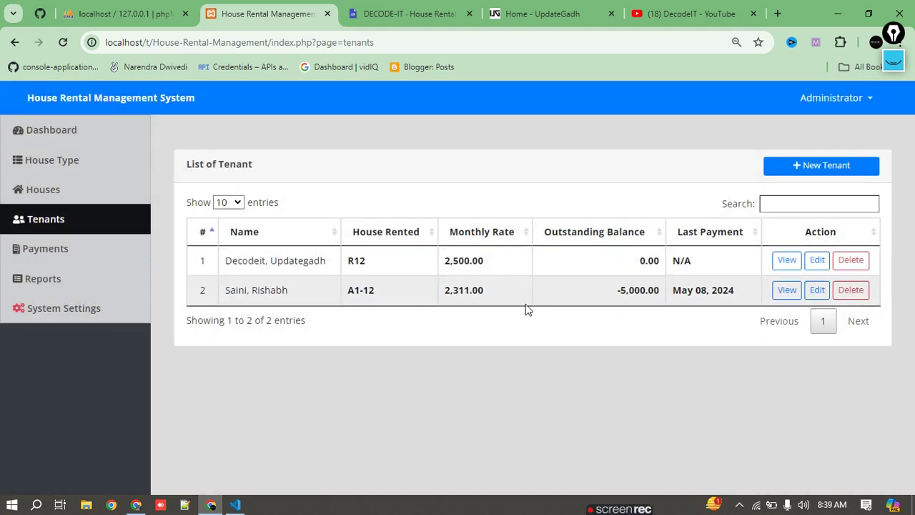
{"action": "left_click", "coordinate": [56, 256]}
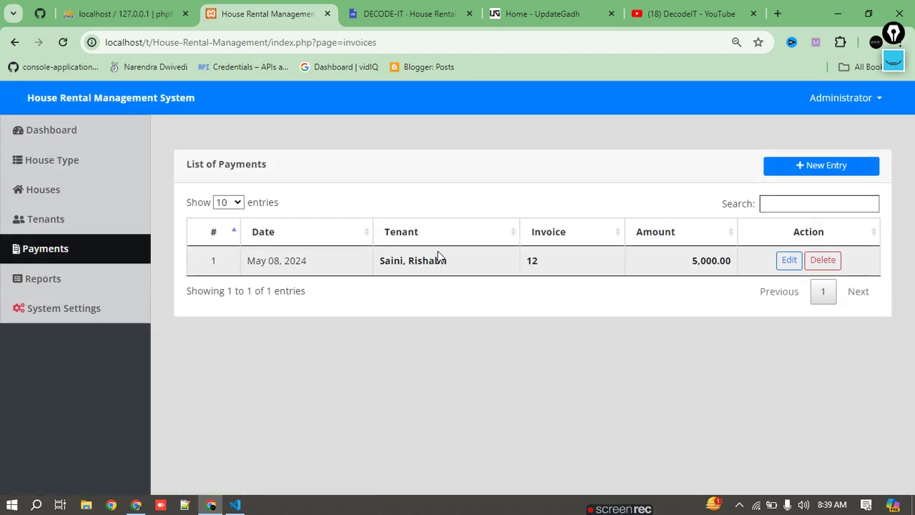
Start a new payment for the new tenant and review their rent, paid and balance details
{"action": "left_click", "coordinate": [820, 170]}
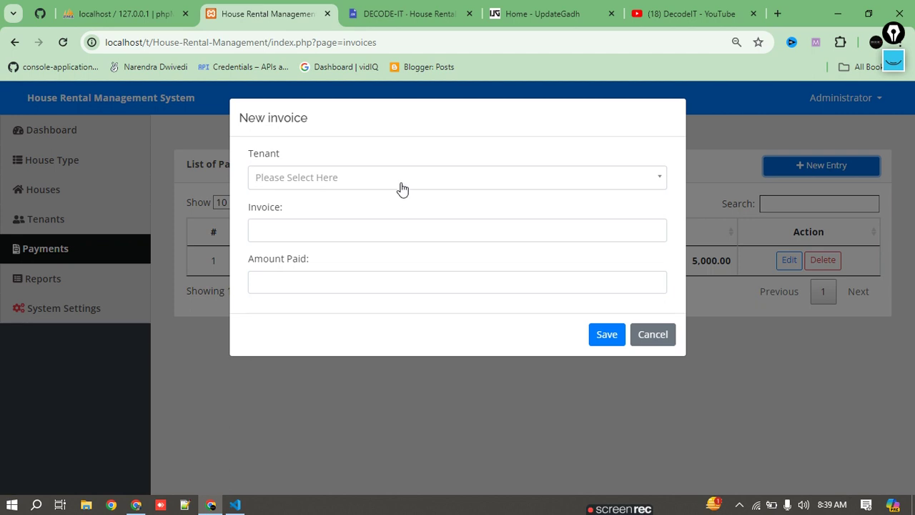
{"action": "left_click", "coordinate": [401, 184]}
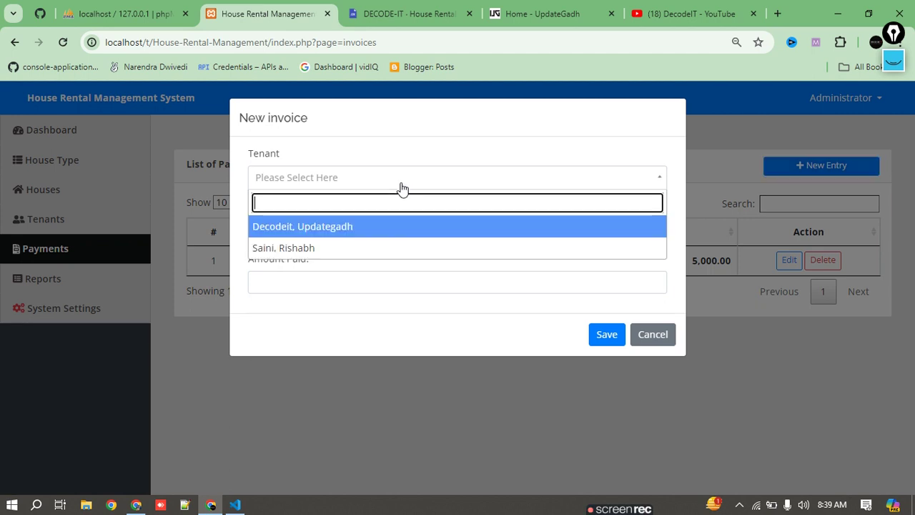
{"action": "left_click", "coordinate": [326, 227]}
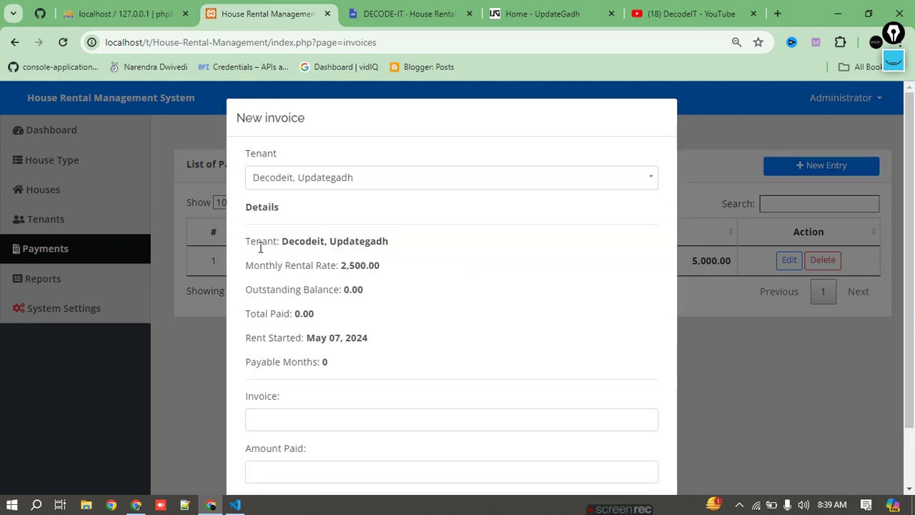
{"action": "left_click_drag", "start_coordinate": [243, 241], "coordinate": [338, 364]}
{"action": "left_click", "coordinate": [431, 347]}
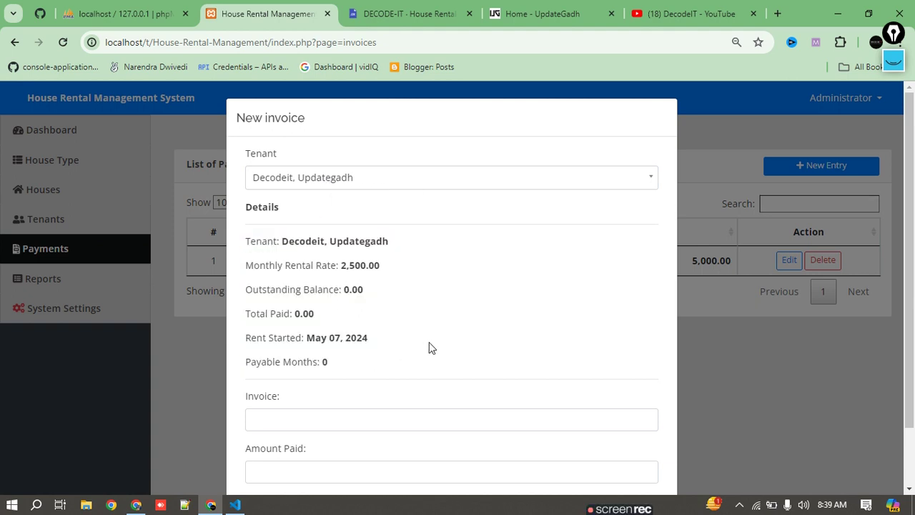
{"action": "left_click_drag", "start_coordinate": [251, 315], "coordinate": [325, 320]}
{"action": "left_click_drag", "start_coordinate": [252, 289], "coordinate": [379, 289]}
{"action": "left_click_drag", "start_coordinate": [253, 363], "coordinate": [333, 371]}
{"action": "left_click", "coordinate": [262, 268]}
{"action": "left_click_drag", "start_coordinate": [253, 266], "coordinate": [382, 276]}
{"action": "left_click", "coordinate": [382, 274]}
{"action": "scroll", "coordinate": [403, 272], "scroll_direction": "down", "scroll_amount": 2}
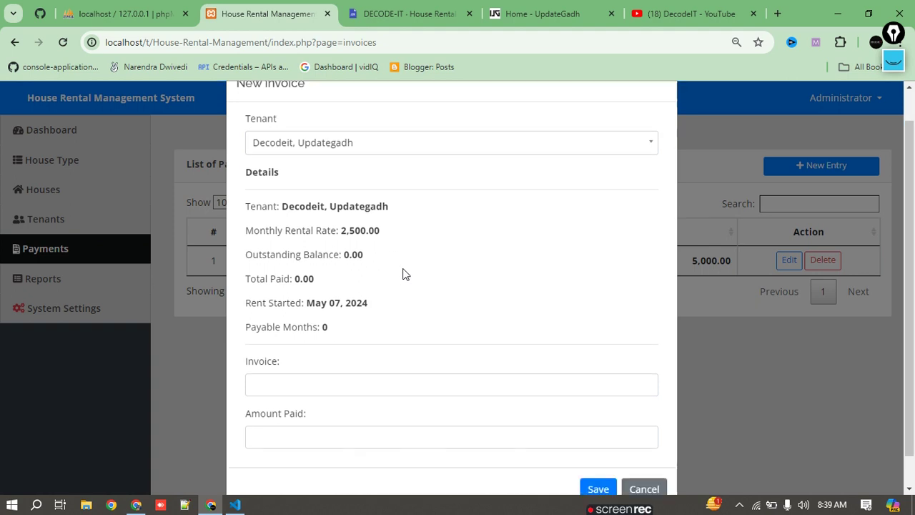
Save the payment with invoice V1 and amount 2500, then go to Tenants
{"action": "left_click", "coordinate": [330, 341]}
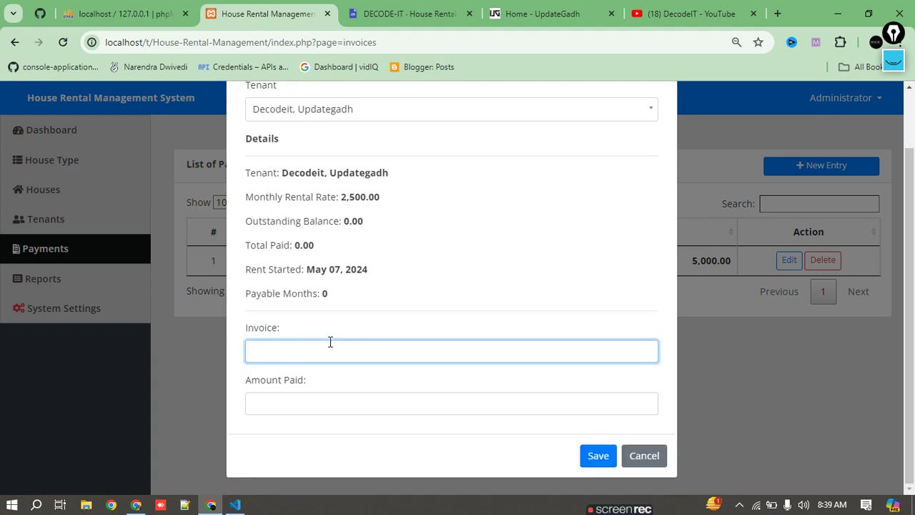
{"action": "type", "text": "VI"}
{"action": "left_click", "coordinate": [318, 404]}
{"action": "type", "text": "2500"}
{"action": "left_click", "coordinate": [598, 461]}
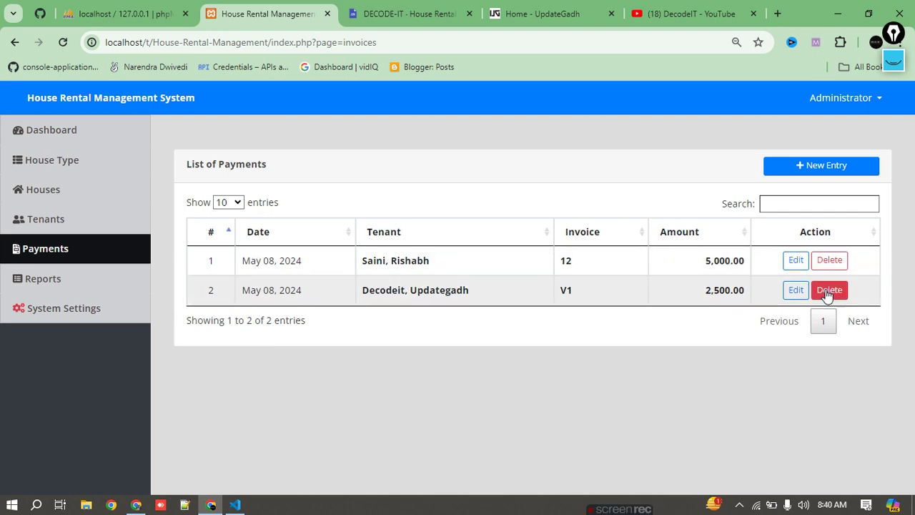
{"action": "left_click", "coordinate": [64, 218]}
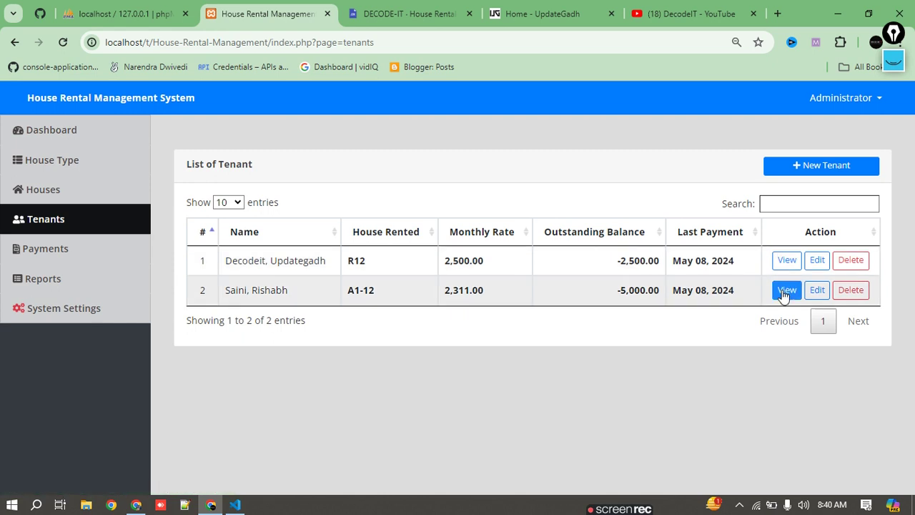
Sort tenants by Last Payment and mark R12's -2,500.00 balance with ink annotations
{"action": "left_click_drag", "start_coordinate": [588, 260], "coordinate": [718, 260]}
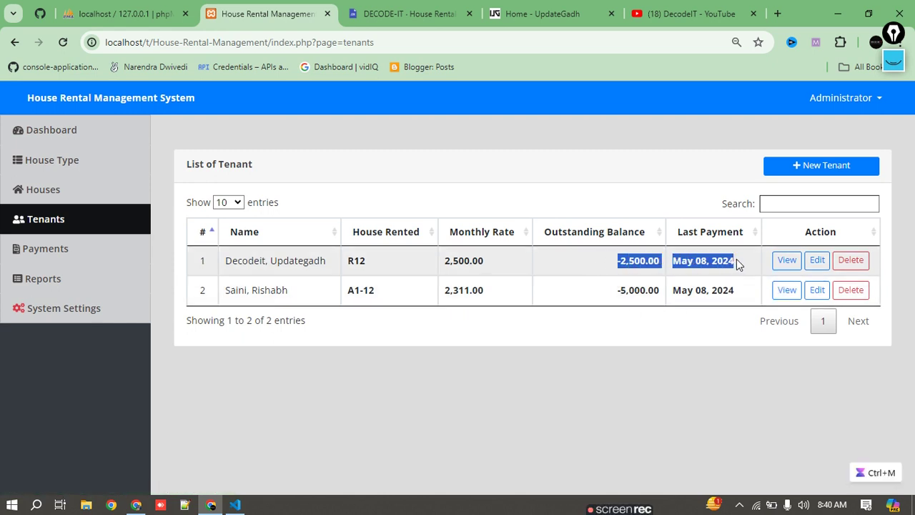
{"action": "left_click", "coordinate": [702, 233]}
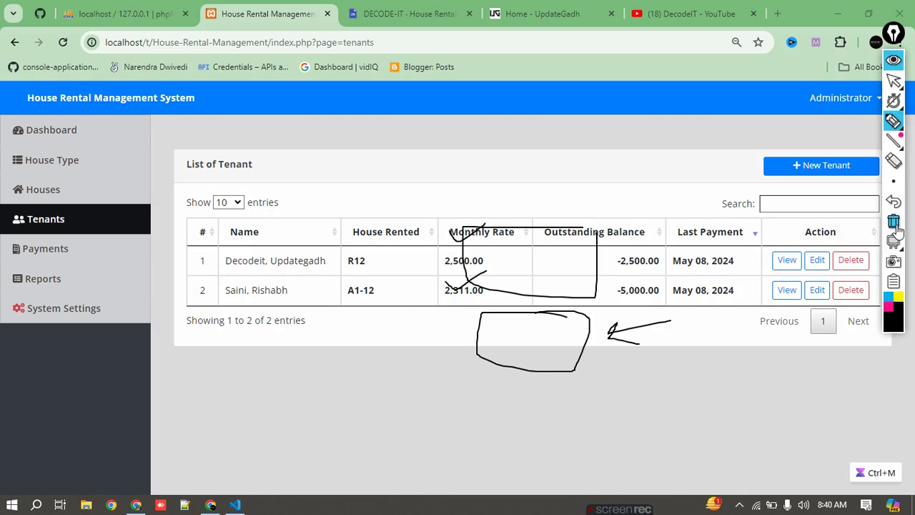
{"action": "left_click", "coordinate": [894, 223]}
{"action": "left_click_drag", "start_coordinate": [752, 227], "coordinate": [707, 252]}
{"action": "mouse_move", "coordinate": [630, 206]}
{"action": "left_mouse_down"}
{"action": "mouse_move", "coordinate": [616, 243]}
{"action": "mouse_move", "coordinate": [638, 257]}
{"action": "mouse_move", "coordinate": [640, 286]}
{"action": "mouse_move", "coordinate": [600, 293]}
{"action": "mouse_move", "coordinate": [658, 264]}
{"action": "left_mouse_up"}
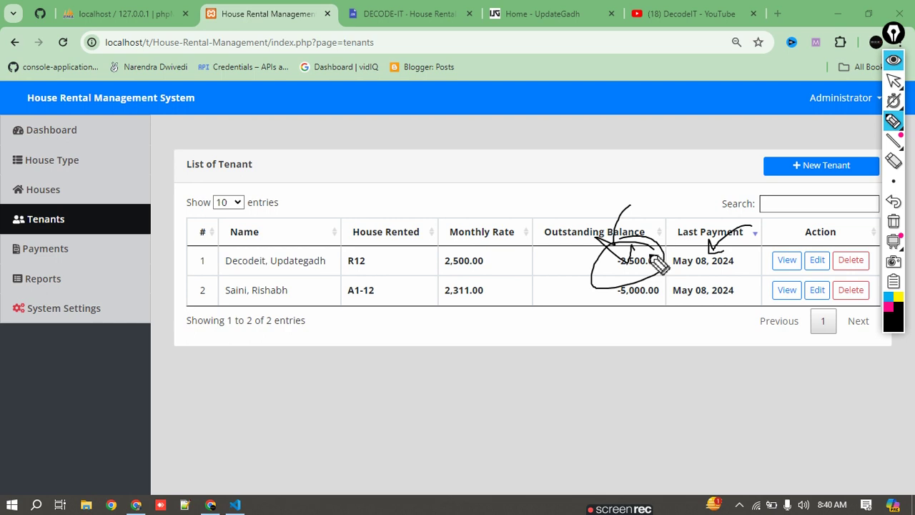
{"action": "left_click", "coordinate": [893, 221]}
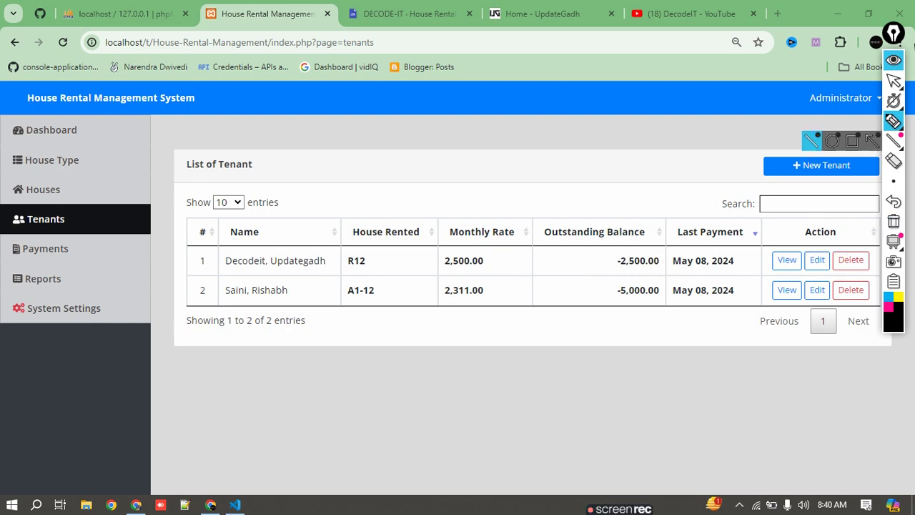
{"action": "left_click", "coordinate": [893, 33]}
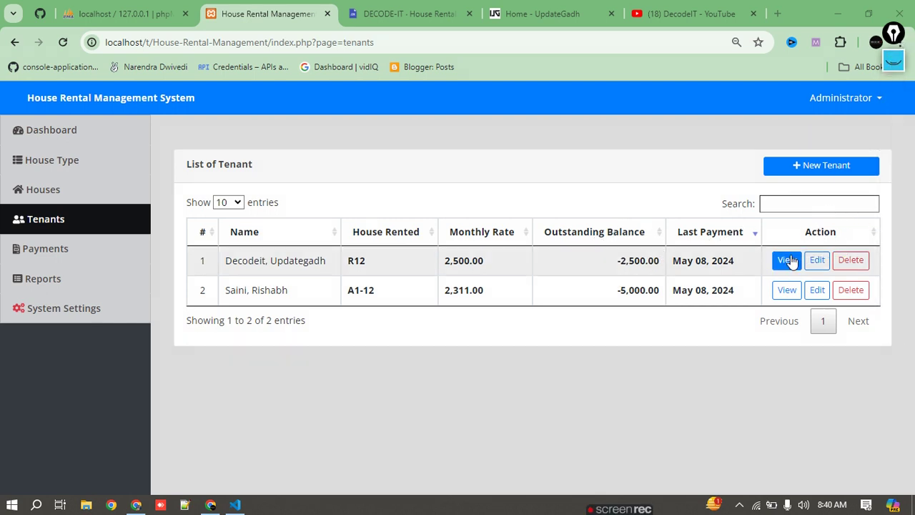
{"action": "left_click", "coordinate": [790, 260]}
{"action": "left_click_drag", "start_coordinate": [209, 226], "coordinate": [115, 226]}
{"action": "left_click_drag", "start_coordinate": [289, 213], "coordinate": [111, 217]}
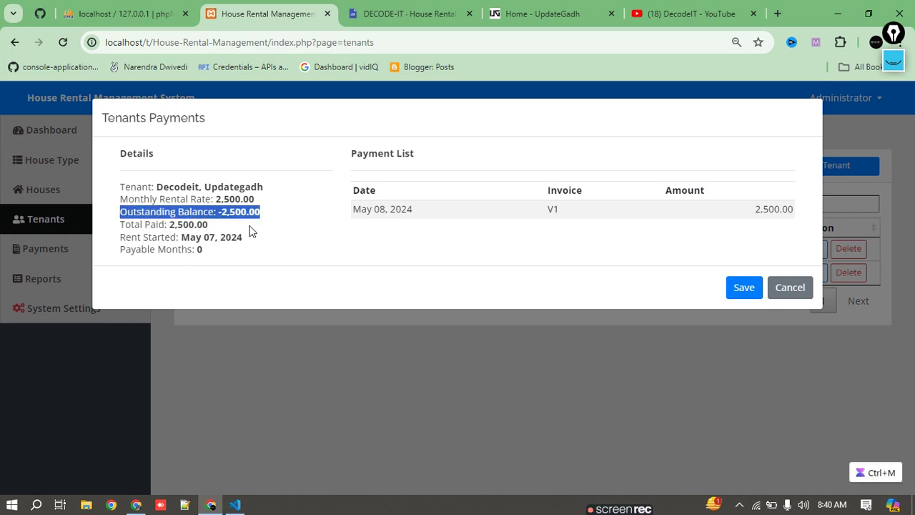
{"action": "left_click_drag", "start_coordinate": [204, 252], "coordinate": [127, 253]}
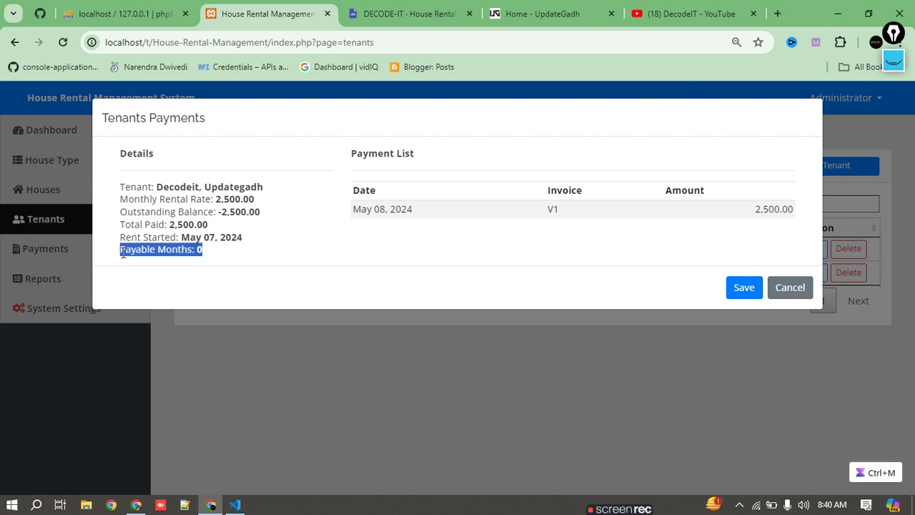
{"action": "left_click_drag", "start_coordinate": [809, 209], "coordinate": [339, 206]}
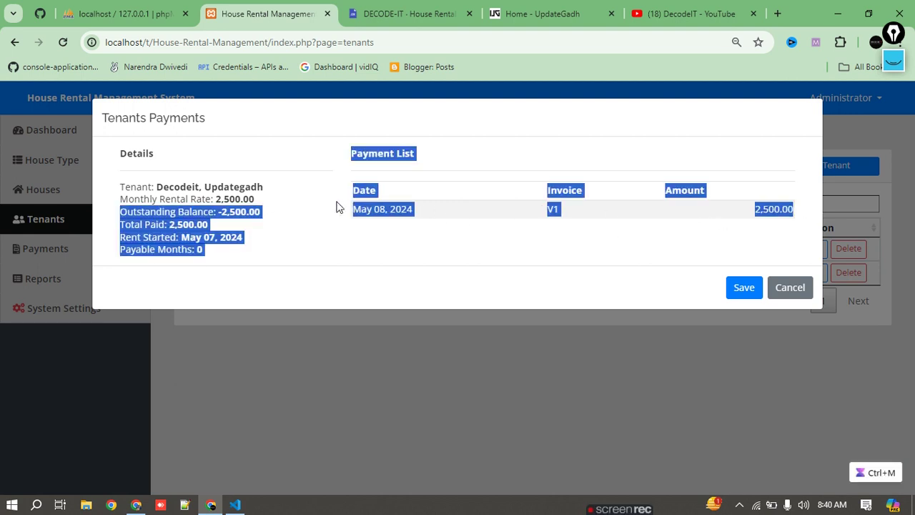
{"action": "left_click", "coordinate": [781, 288]}
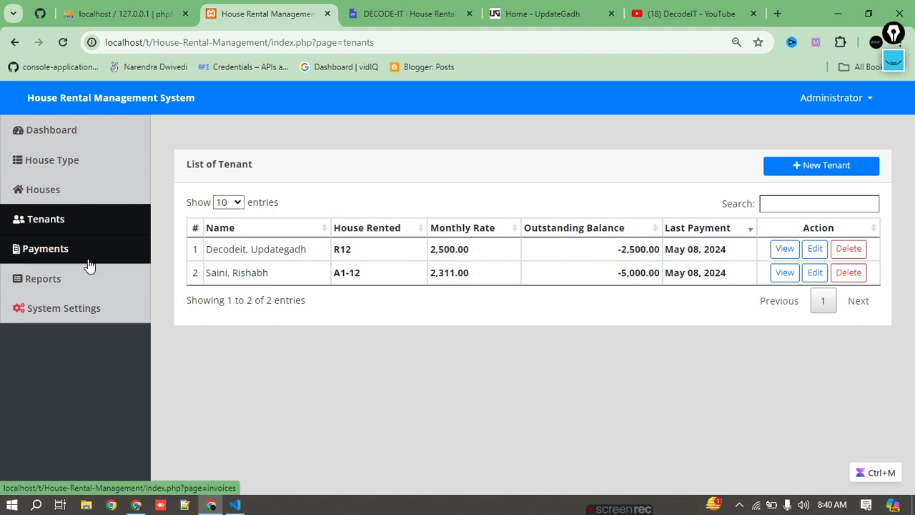
Return to Payments, then open and cancel a new payment entry
{"action": "left_click", "coordinate": [75, 254]}
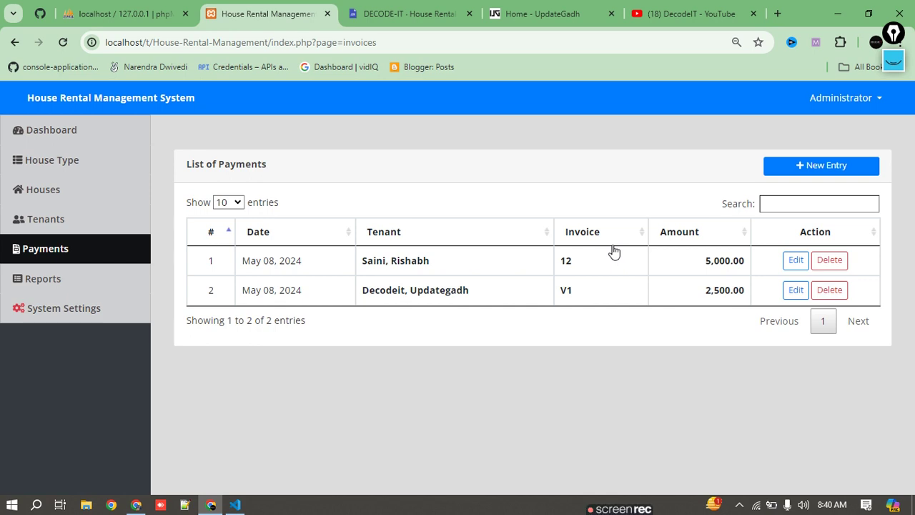
{"action": "left_click", "coordinate": [785, 165]}
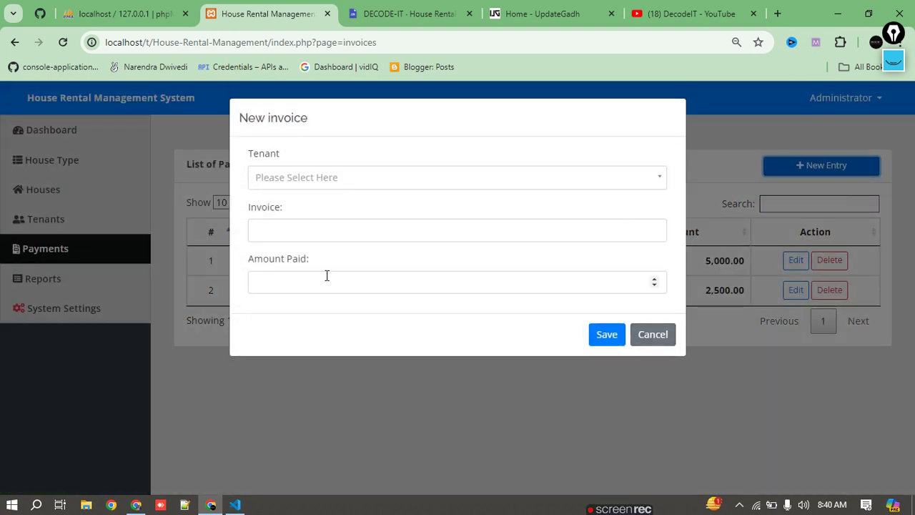
{"action": "left_click", "coordinate": [648, 335]}
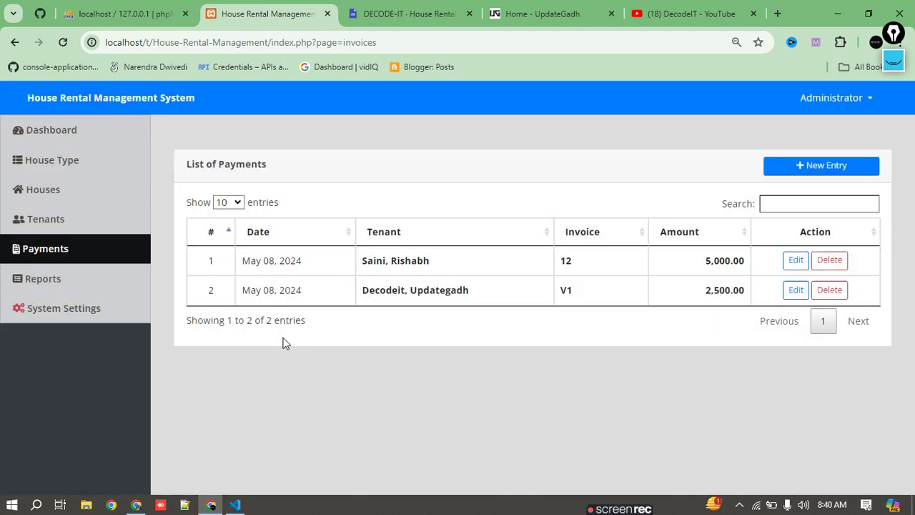
Open Reports and ink-mark the Monthly Payments and Rental Balances report cards
{"action": "left_click", "coordinate": [68, 286]}
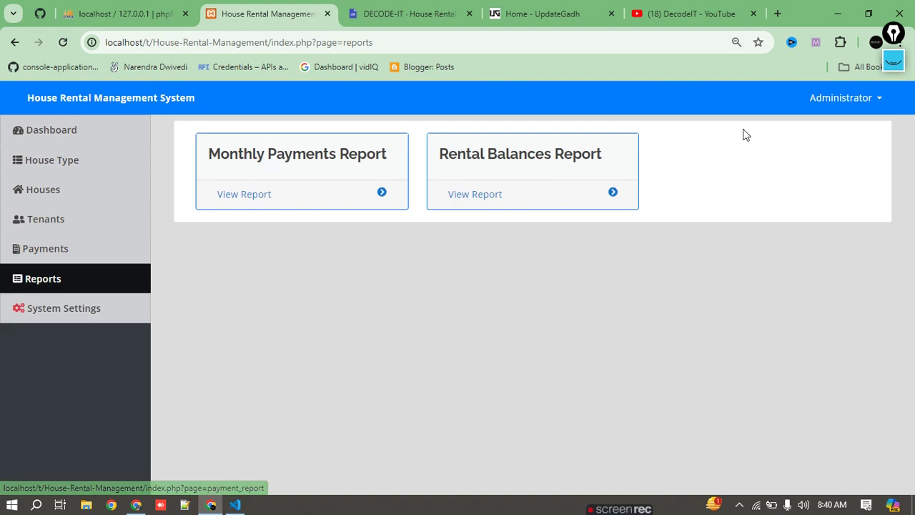
{"action": "left_click", "coordinate": [892, 62]}
{"action": "left_click", "coordinate": [893, 121]}
{"action": "mouse_move", "coordinate": [362, 132]}
{"action": "left_mouse_down"}
{"action": "mouse_move", "coordinate": [250, 133]}
{"action": "mouse_move", "coordinate": [377, 179]}
{"action": "mouse_move", "coordinate": [402, 138]}
{"action": "left_mouse_up"}
{"action": "mouse_move", "coordinate": [644, 139]}
{"action": "left_mouse_down"}
{"action": "mouse_move", "coordinate": [467, 139]}
{"action": "mouse_move", "coordinate": [445, 180]}
{"action": "mouse_move", "coordinate": [659, 179]}
{"action": "mouse_move", "coordinate": [586, 150]}
{"action": "left_mouse_up"}
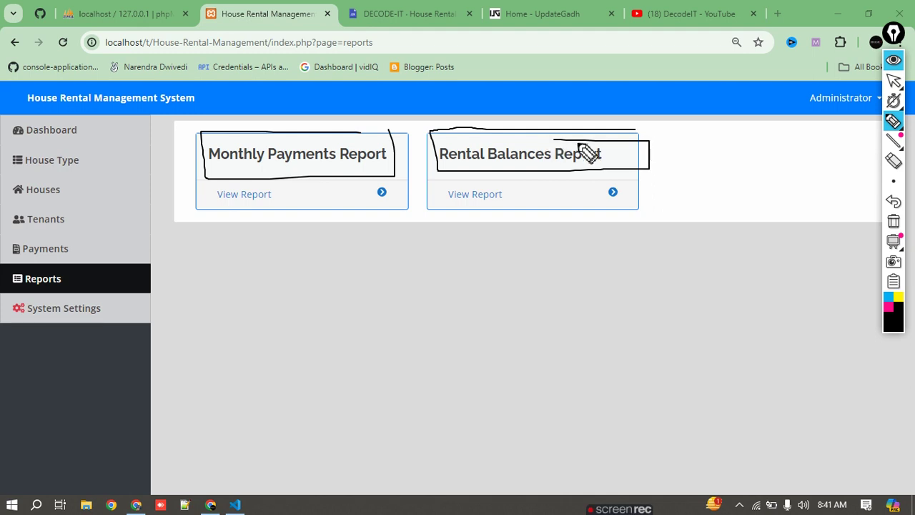
{"action": "left_click", "coordinate": [894, 63]}
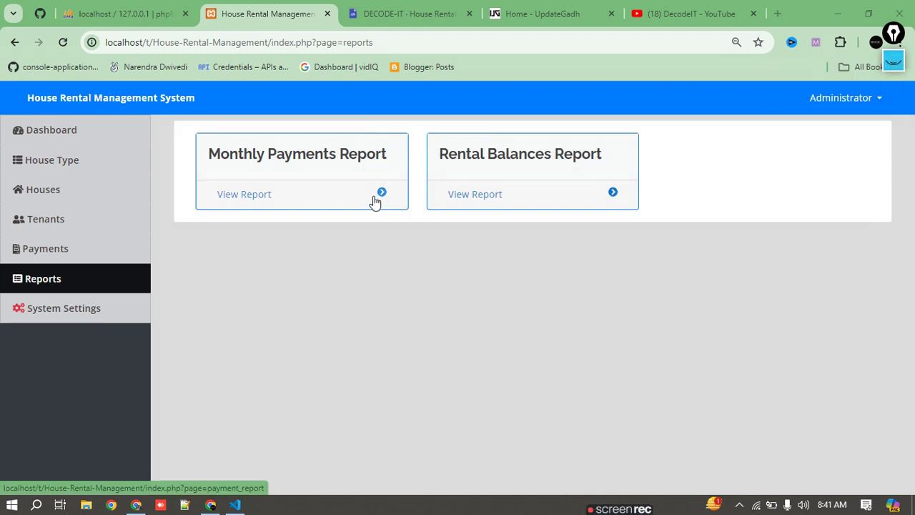
Open the Monthly Payments Report, copy its rows, and check the 7,500.00 total
{"action": "left_click", "coordinate": [248, 198]}
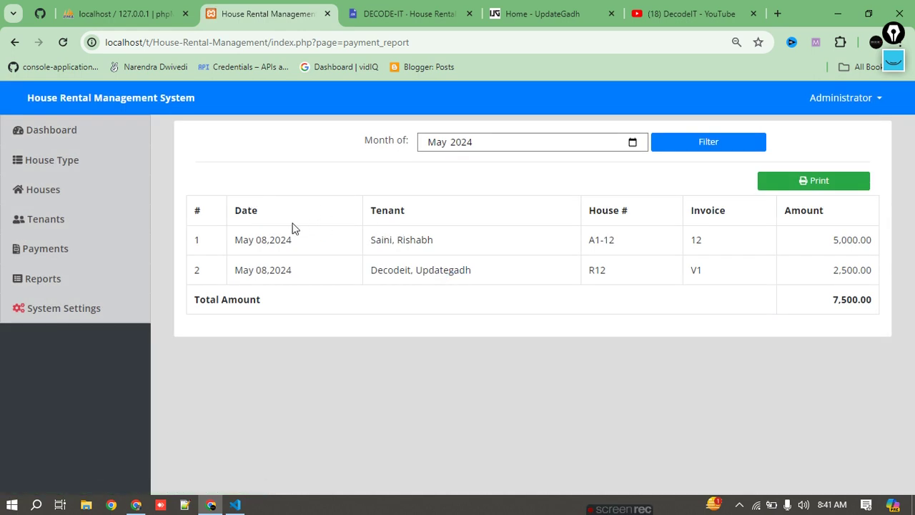
{"action": "left_click_drag", "start_coordinate": [262, 231], "coordinate": [911, 261]}
{"action": "key", "text": "ctrl+c"}
{"action": "left_click", "coordinate": [879, 322]}
{"action": "left_click_drag", "start_coordinate": [284, 306], "coordinate": [194, 305]}
{"action": "left_click_drag", "start_coordinate": [821, 307], "coordinate": [878, 307]}
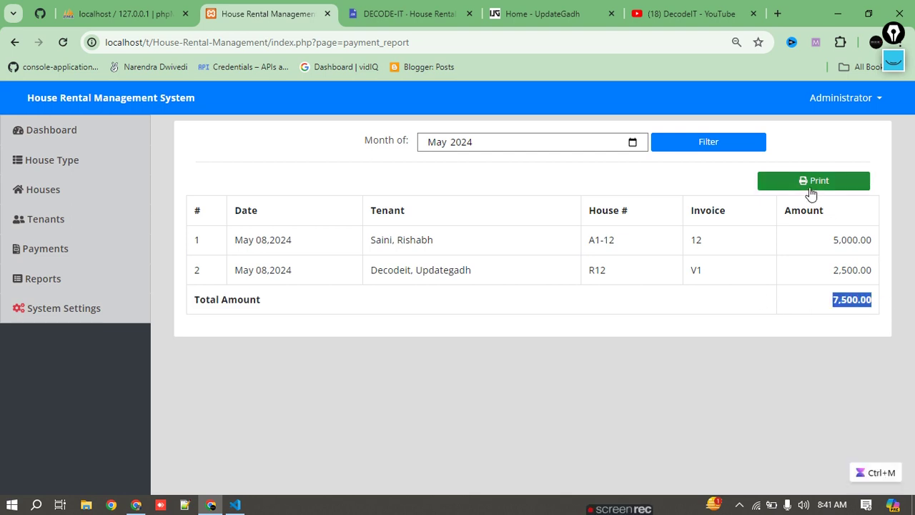
Filter the payments report to April 2024
{"action": "left_click", "coordinate": [631, 142]}
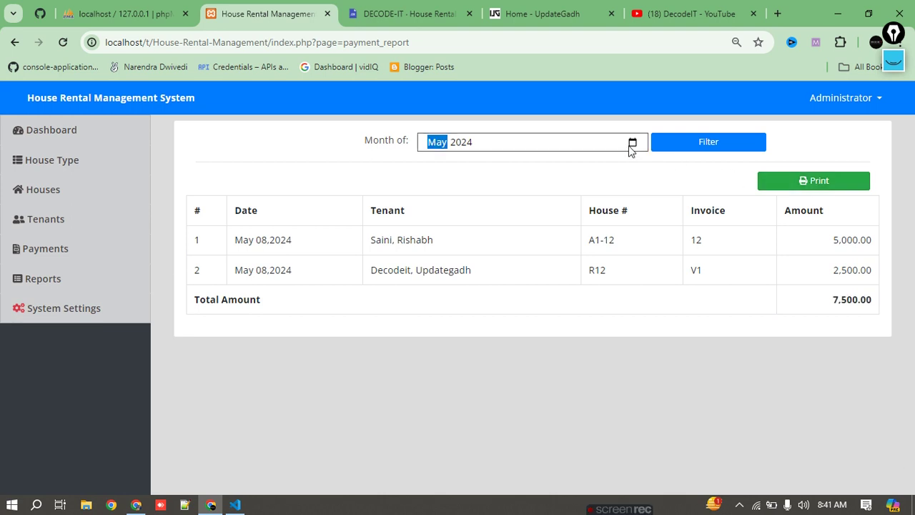
{"action": "left_click", "coordinate": [621, 151]}
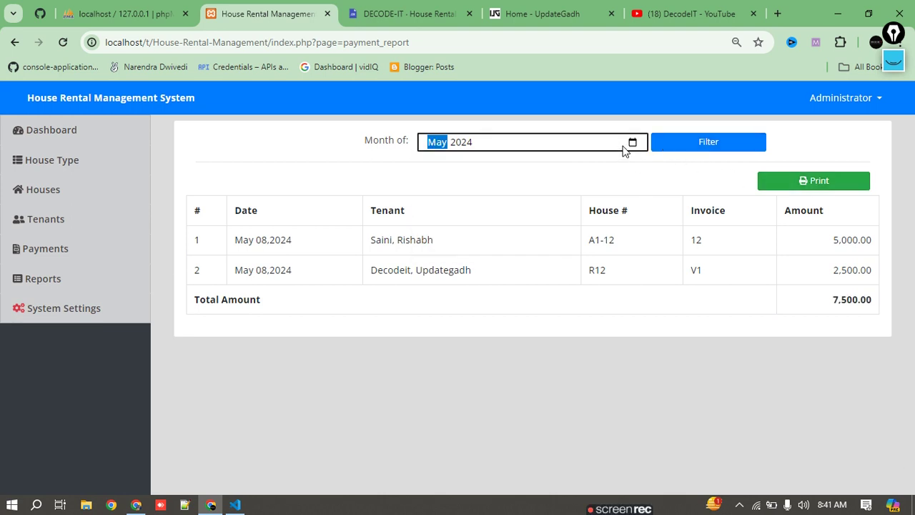
{"action": "left_click", "coordinate": [633, 143]}
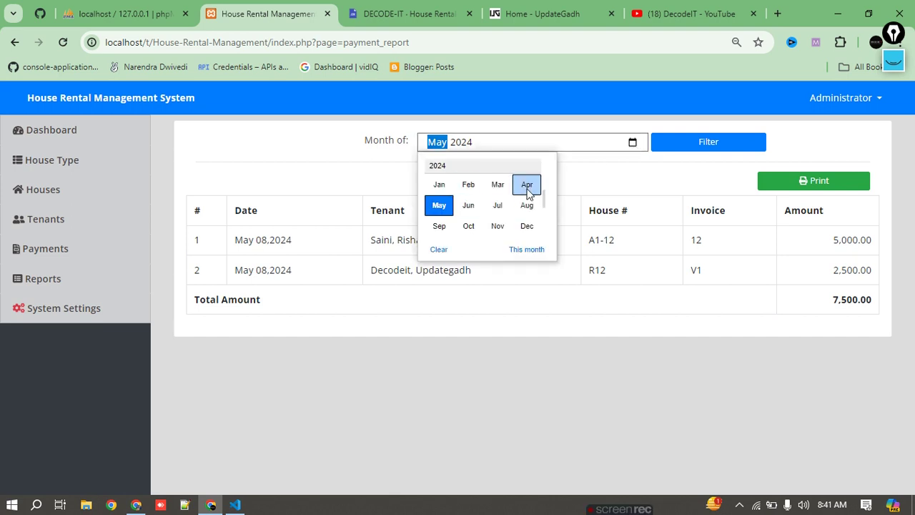
{"action": "left_click", "coordinate": [527, 185]}
{"action": "left_click", "coordinate": [715, 147]}
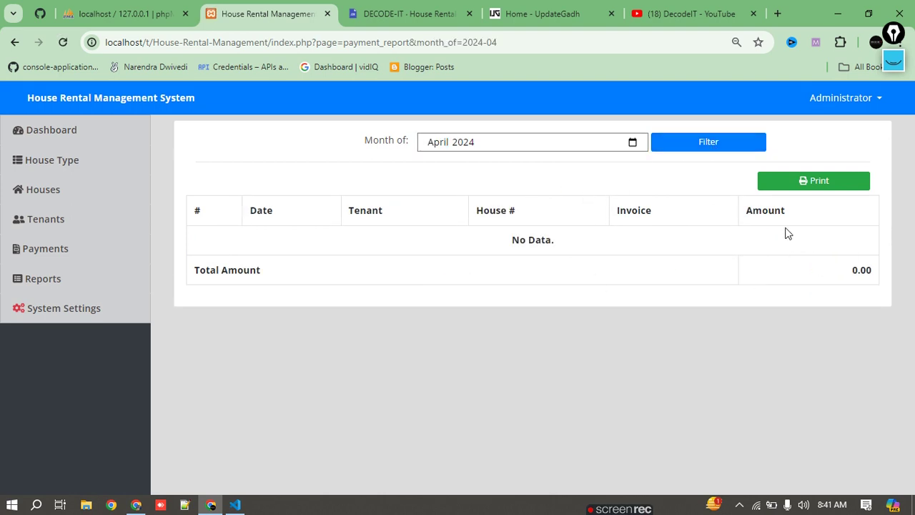
Filter the report back to May 2024 and print it
{"action": "left_click", "coordinate": [633, 143]}
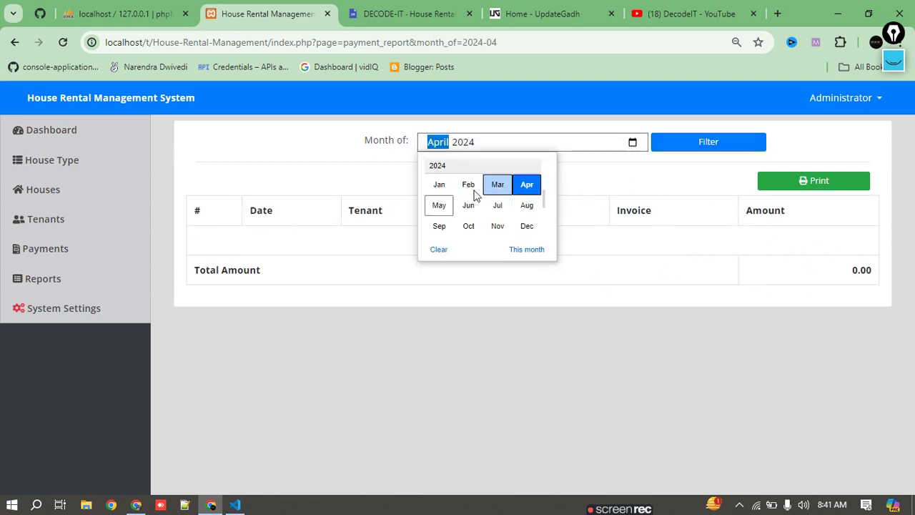
{"action": "left_click", "coordinate": [439, 206]}
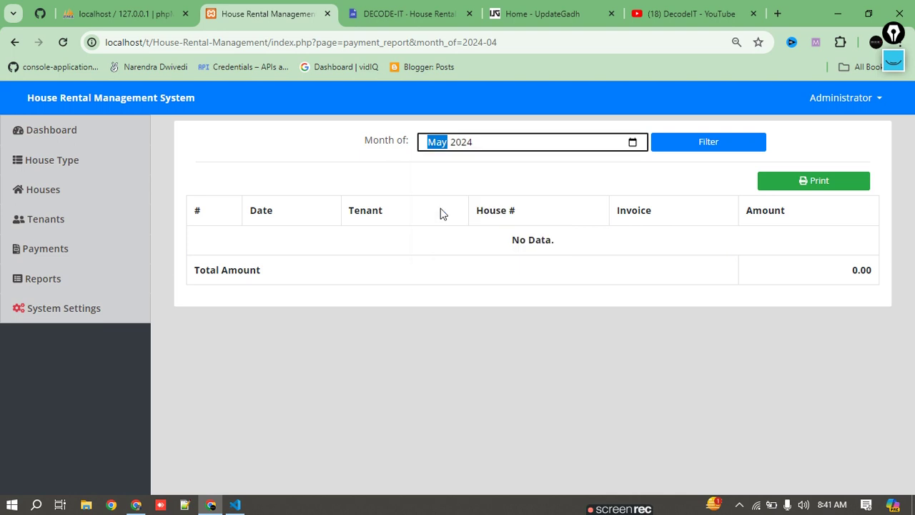
{"action": "left_click", "coordinate": [724, 148]}
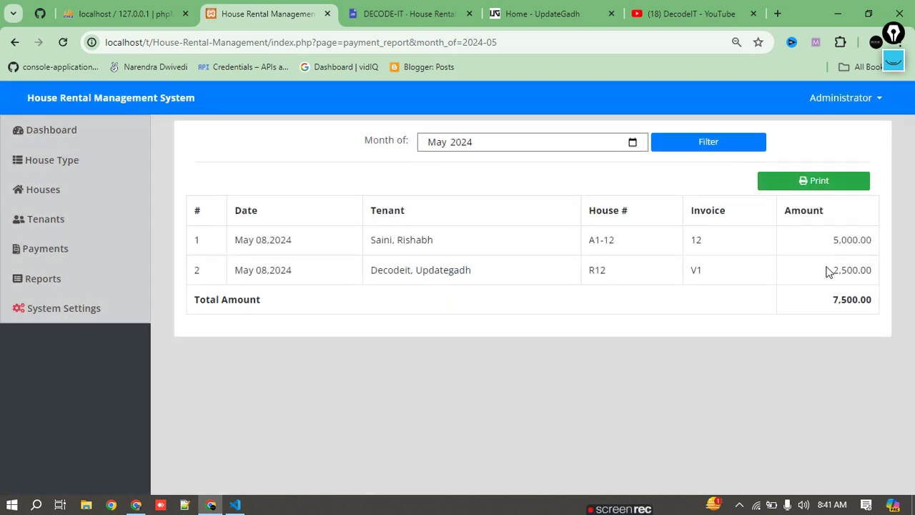
{"action": "left_click_drag", "start_coordinate": [235, 240], "coordinate": [833, 335]}
{"action": "left_click", "coordinate": [817, 185]}
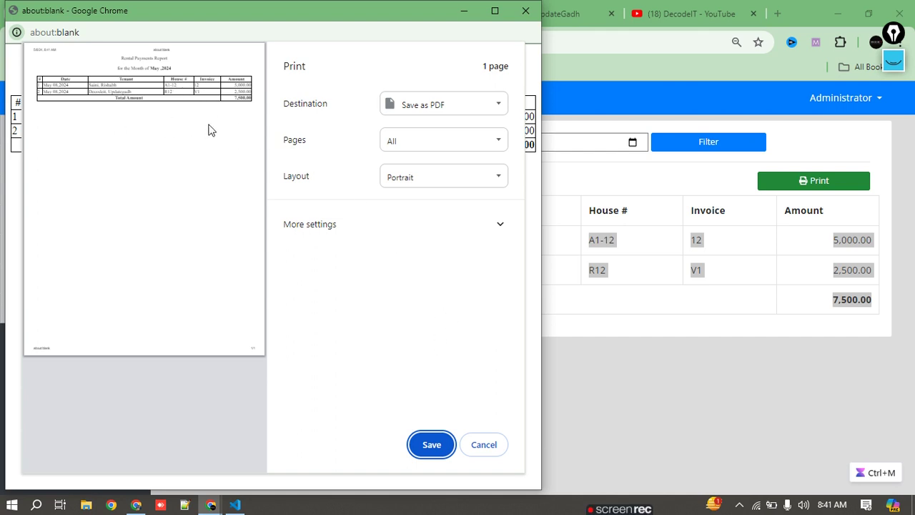
Cancel the Chrome print dialog to return to the May 2024 report
{"action": "left_click", "coordinate": [484, 443]}
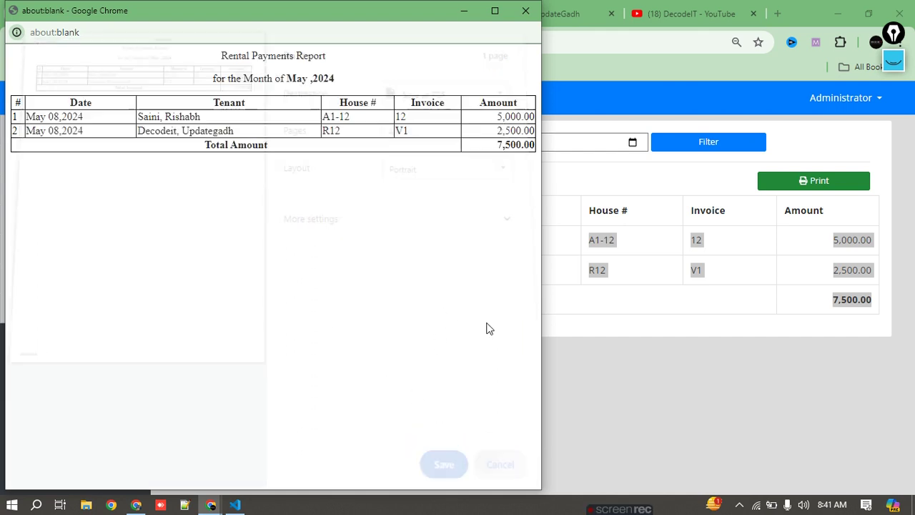
{"action": "left_click", "coordinate": [221, 256]}
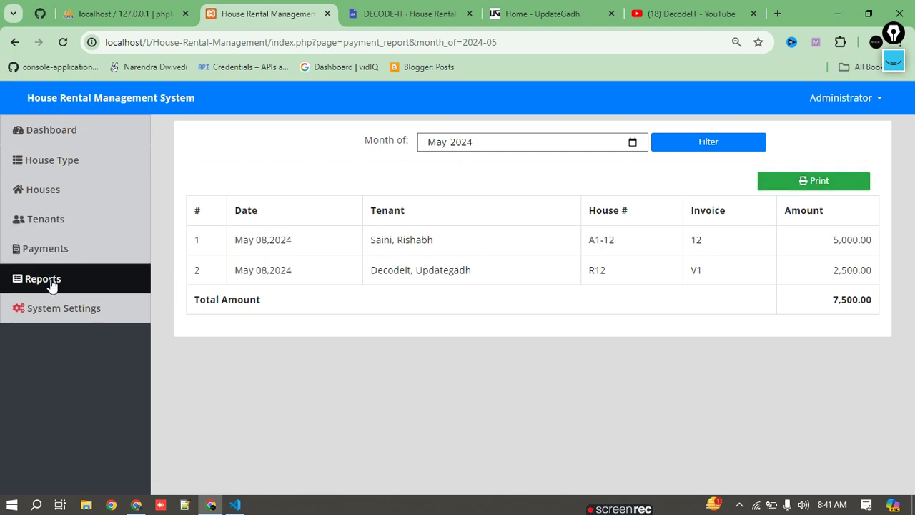
Open the Rental Balances Report and review its rate, paid, outstanding balance and last payment columns
{"action": "left_click", "coordinate": [44, 286]}
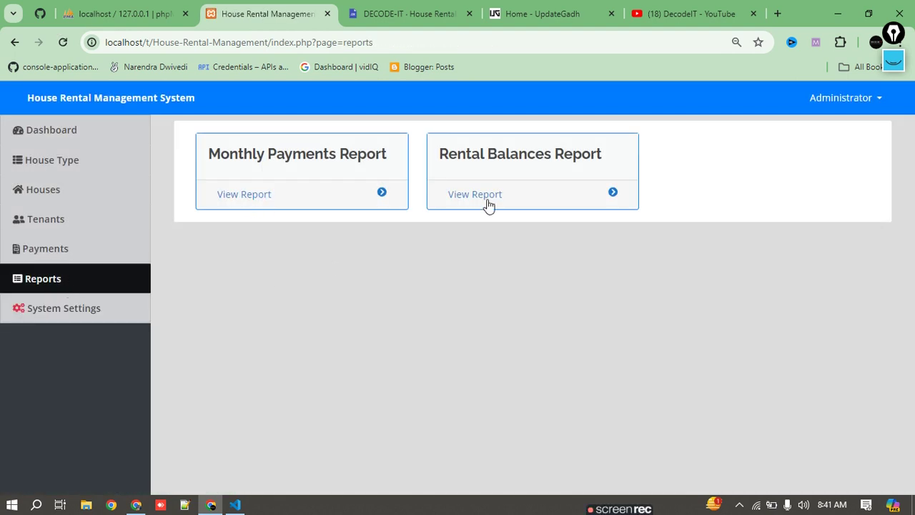
{"action": "left_click_drag", "start_coordinate": [440, 158], "coordinate": [529, 179]}
{"action": "left_click", "coordinate": [482, 196]}
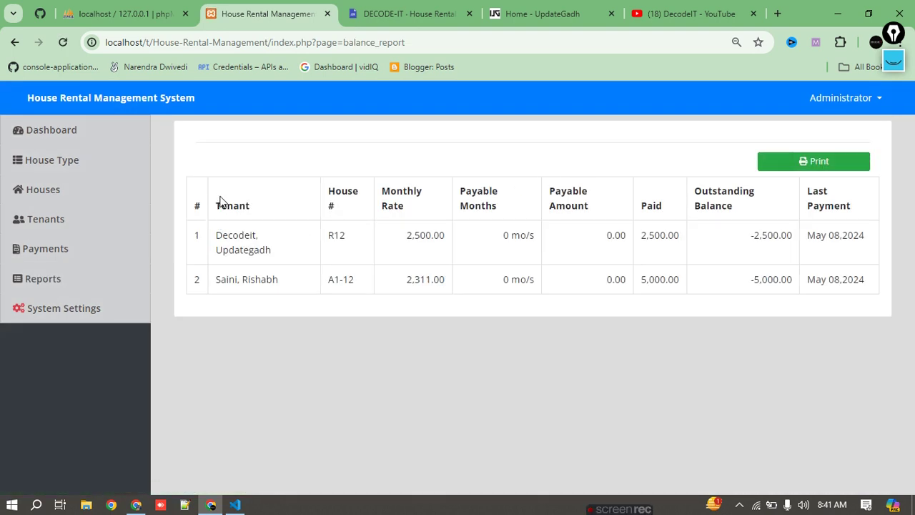
{"action": "left_click_drag", "start_coordinate": [217, 199], "coordinate": [722, 260]}
{"action": "left_click", "coordinate": [768, 322]}
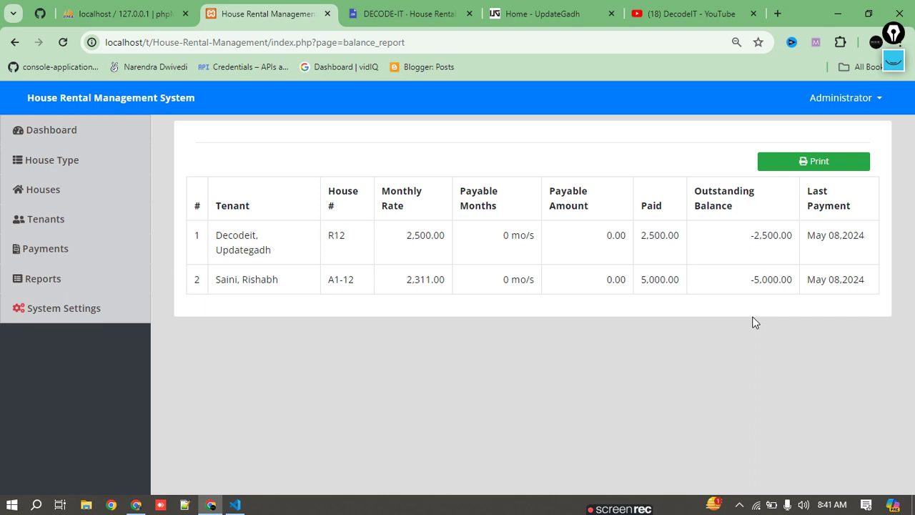
{"action": "left_click_drag", "start_coordinate": [384, 189], "coordinate": [444, 243]}
{"action": "left_click_drag", "start_coordinate": [548, 187], "coordinate": [597, 214]}
{"action": "double_click", "coordinate": [651, 205]}
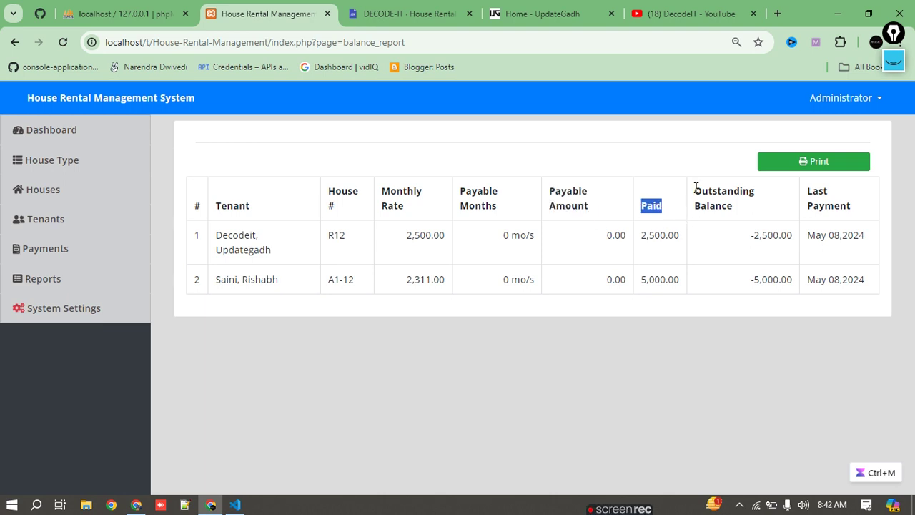
{"action": "left_click_drag", "start_coordinate": [695, 189], "coordinate": [746, 210]}
{"action": "left_click_drag", "start_coordinate": [809, 189], "coordinate": [858, 219]}
{"action": "left_click", "coordinate": [842, 299]}
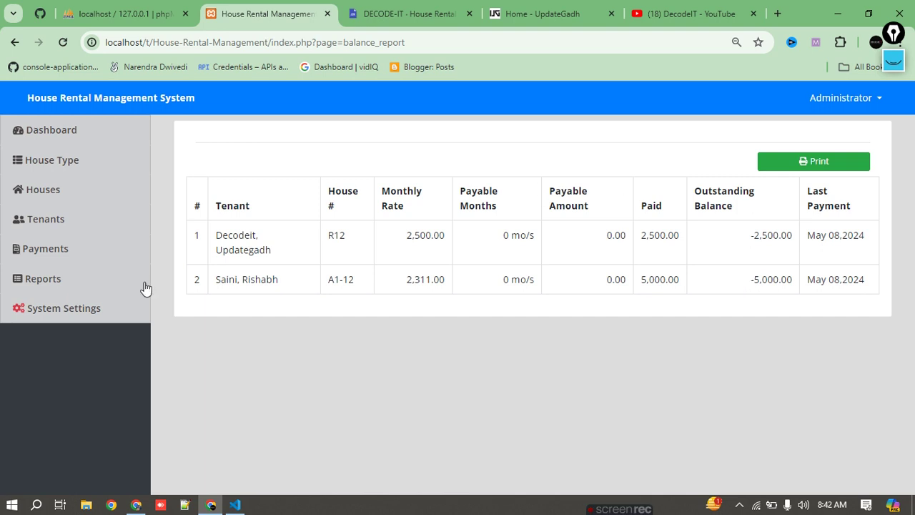
Open System Settings, then go back to the Dashboard
{"action": "left_click", "coordinate": [77, 314]}
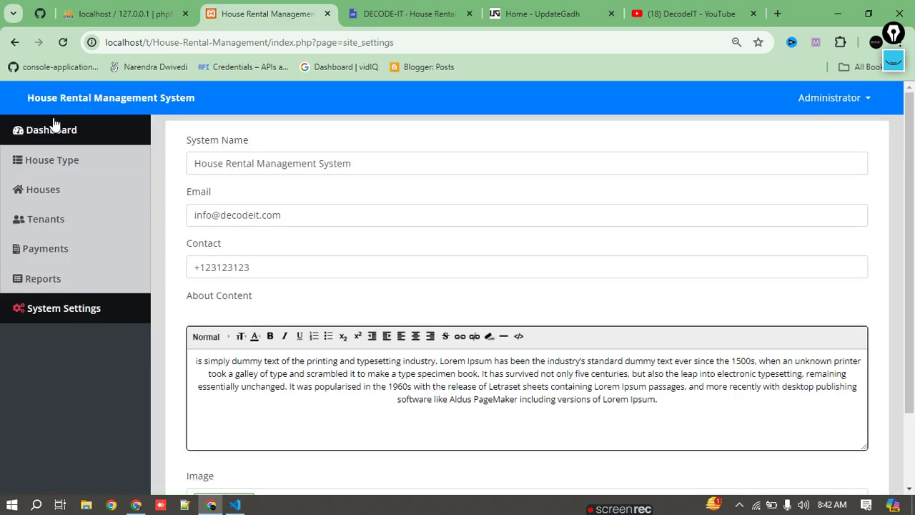
{"action": "left_click", "coordinate": [64, 132]}
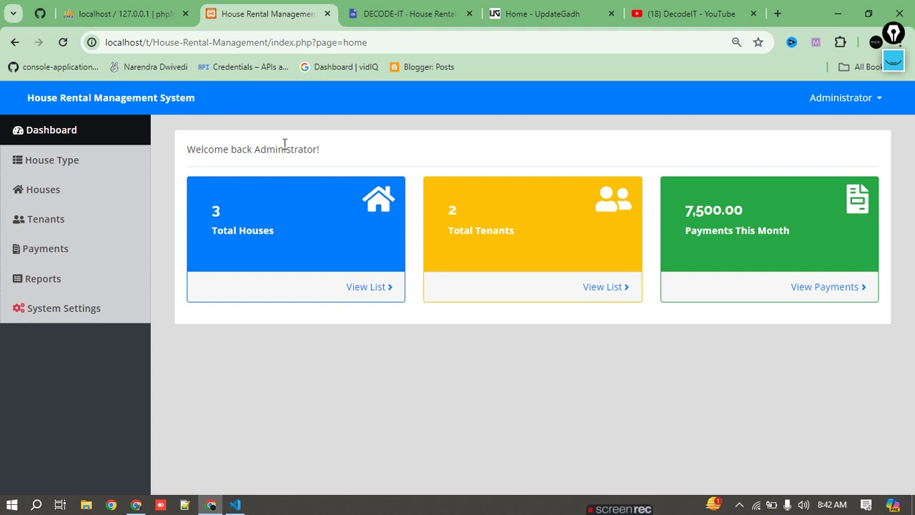
{"action": "left_click", "coordinate": [520, 27]}
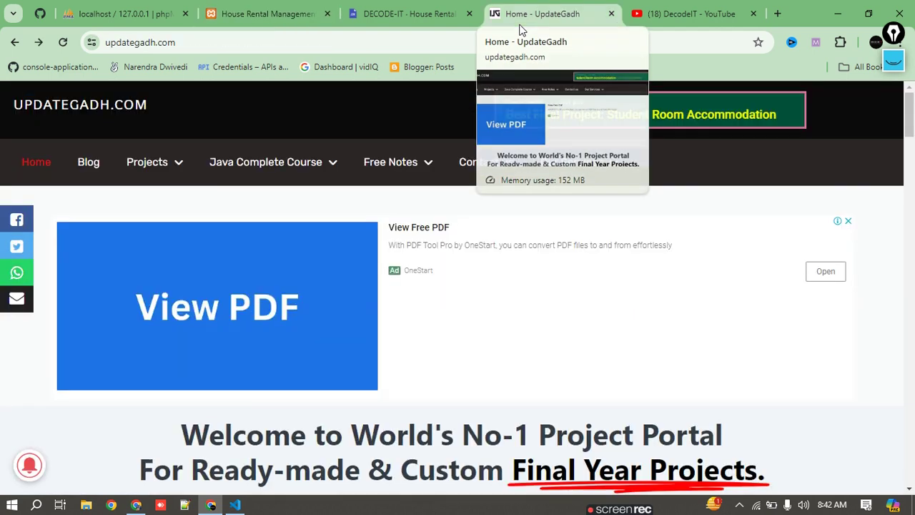
{"action": "left_click", "coordinate": [213, 49]}
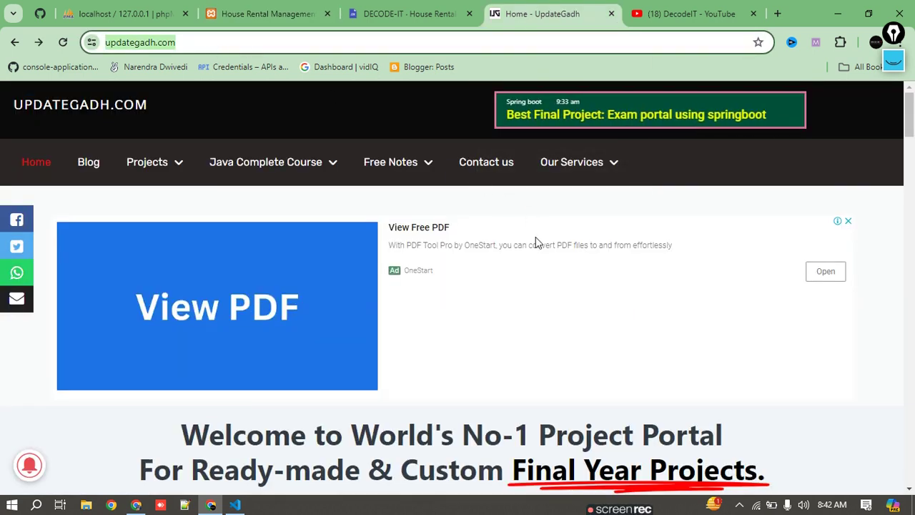
{"action": "scroll", "coordinate": [536, 238], "scroll_direction": "down", "scroll_amount": 5}
{"action": "scroll", "coordinate": [466, 208], "scroll_direction": "up", "scroll_amount": 1}
{"action": "left_click", "coordinate": [466, 166]}
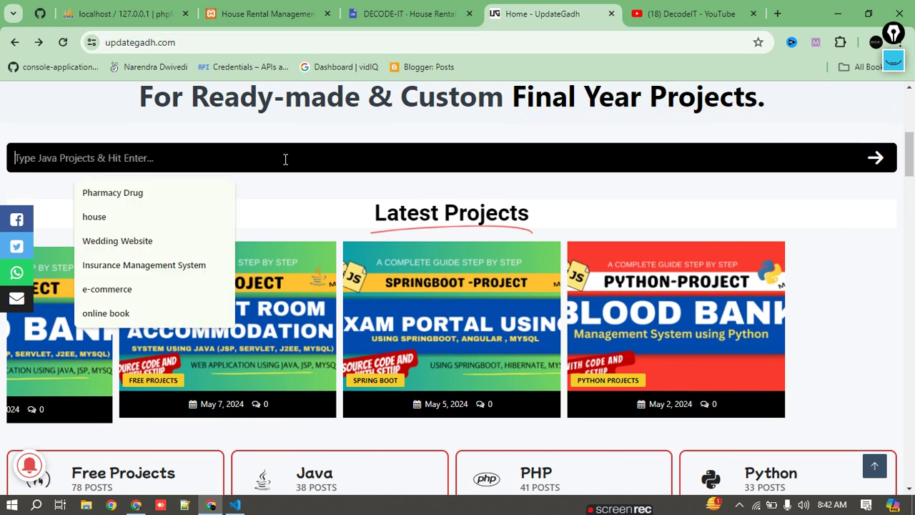
{"action": "left_click", "coordinate": [657, 9]}
{"action": "left_click", "coordinate": [316, 8]}
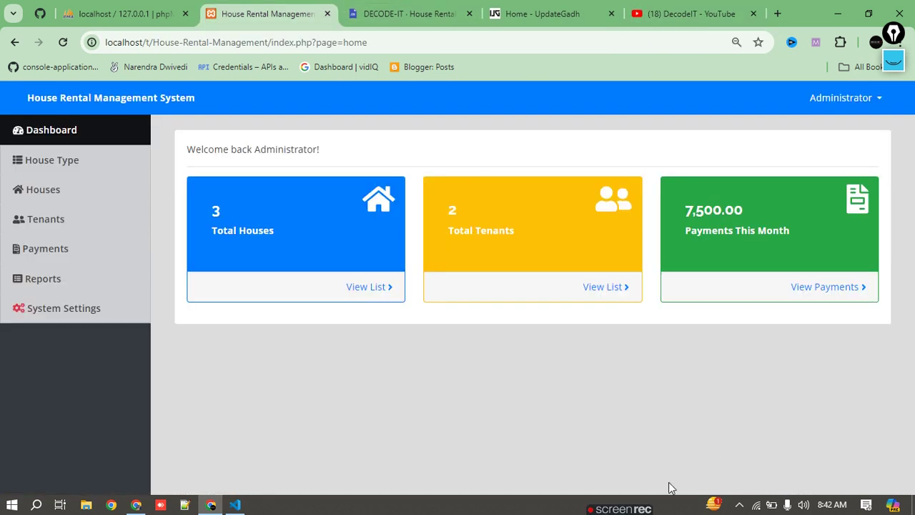